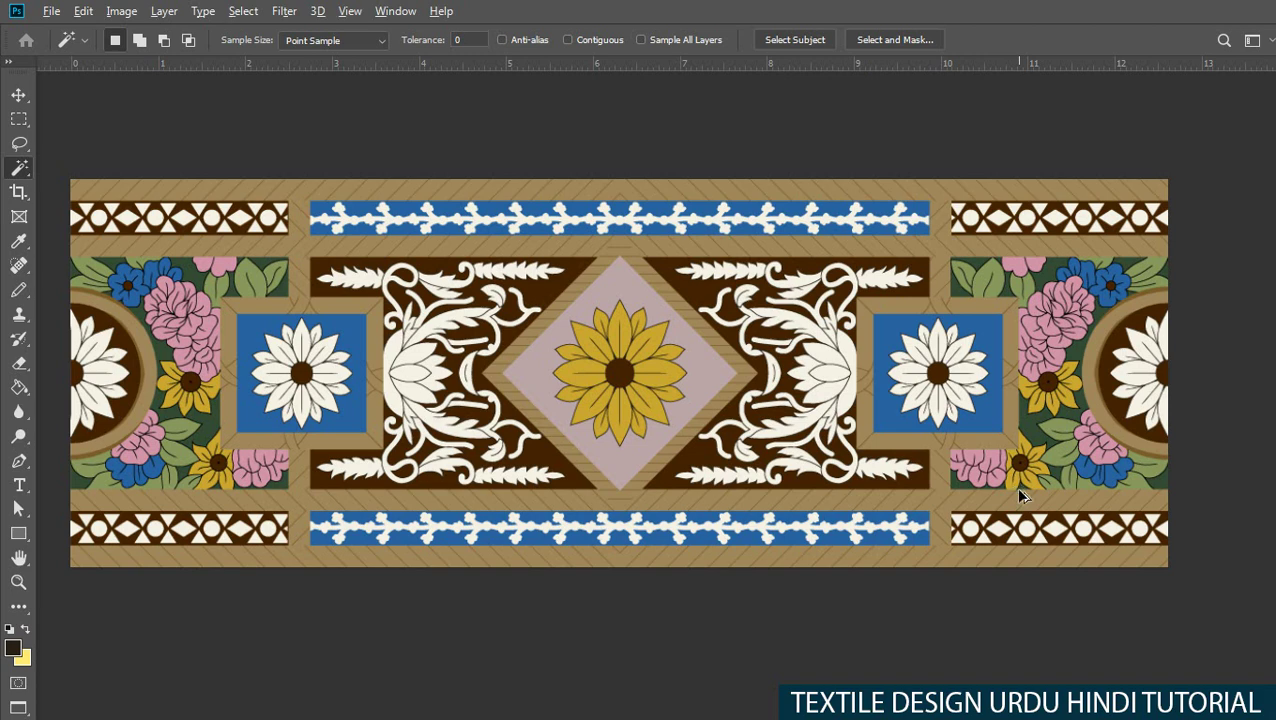
Zoom in on the central sunflower and Magic Wand-select all the black outlines.
key("ctrl+alt+i")
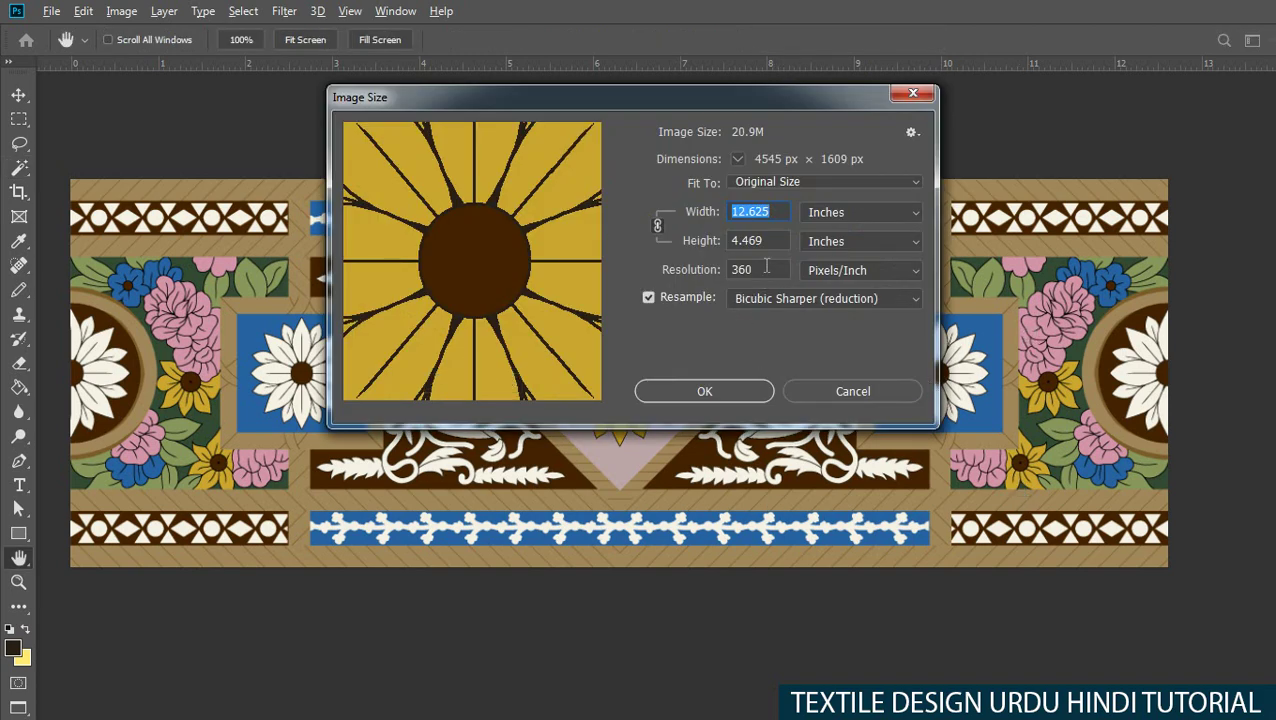
key("Escape")
key("w")
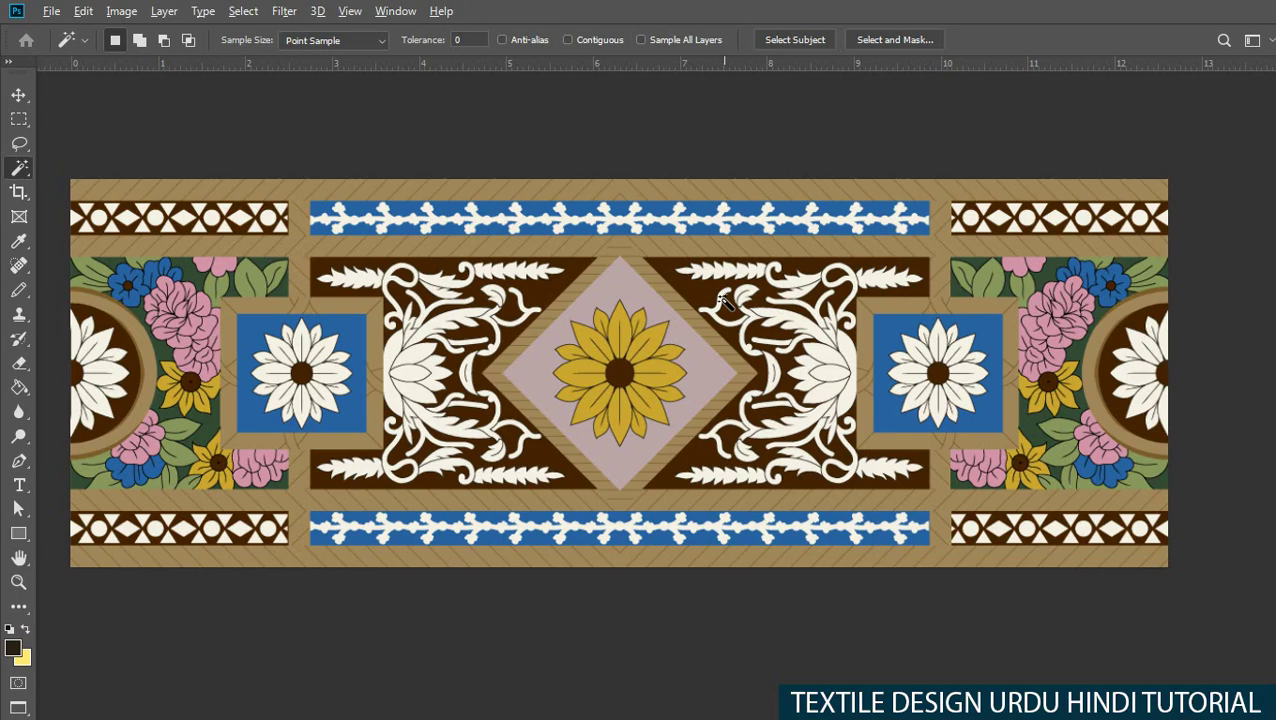
mouse_move(617, 381)
left_mouse_down()
mouse_move(754, 366)
mouse_move(666, 364)
mouse_move(673, 317)
mouse_move(718, 313)
left_mouse_up()
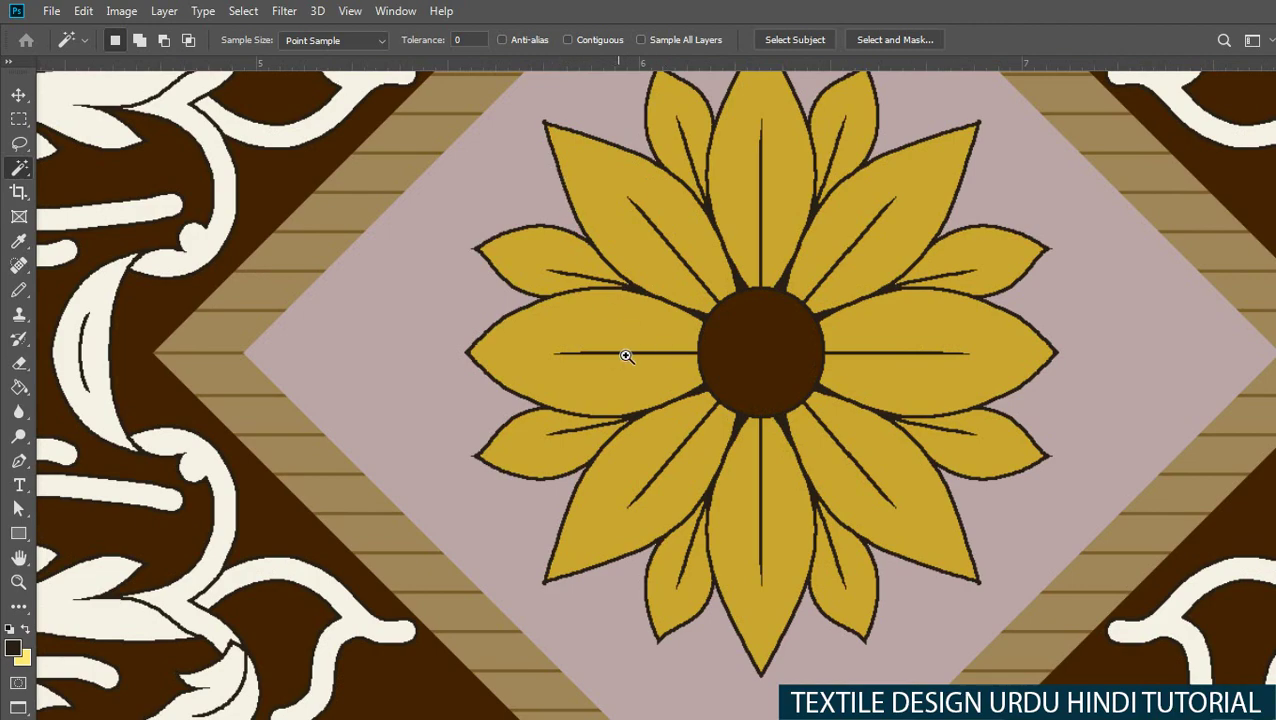
scroll(624, 356, "up", 2)
scroll(590, 367, "up", 2)
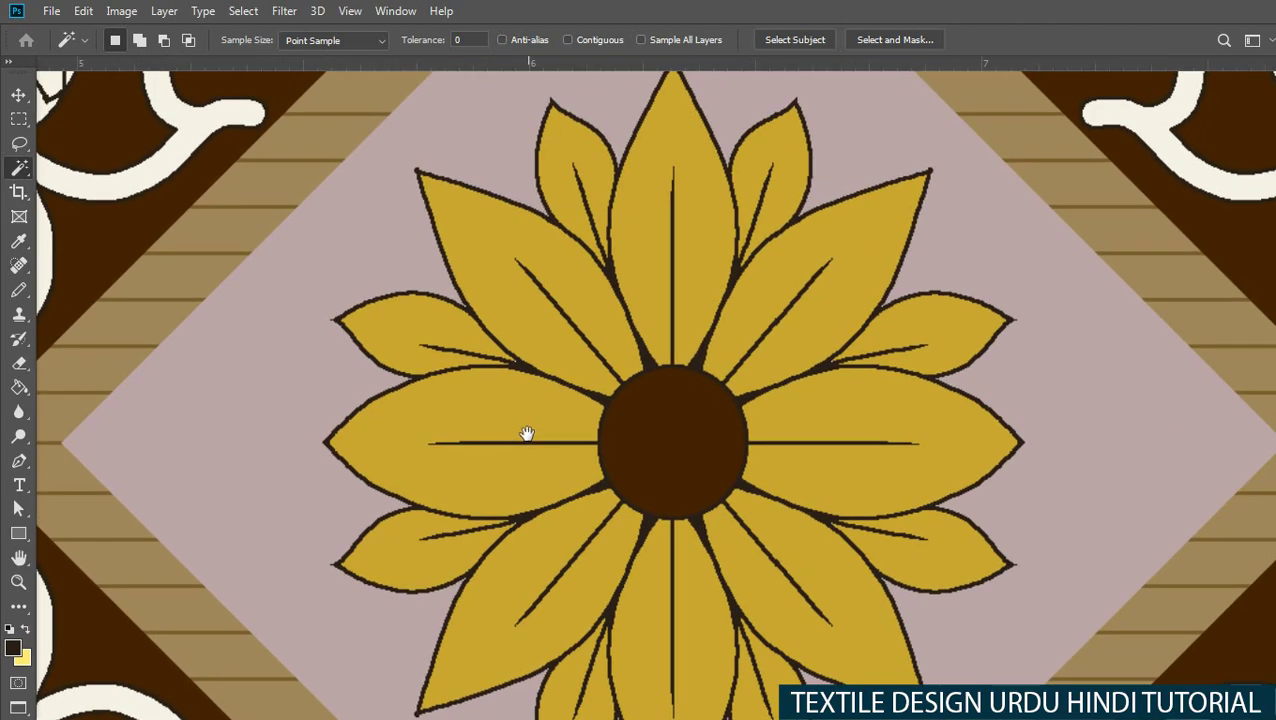
left_click(525, 367)
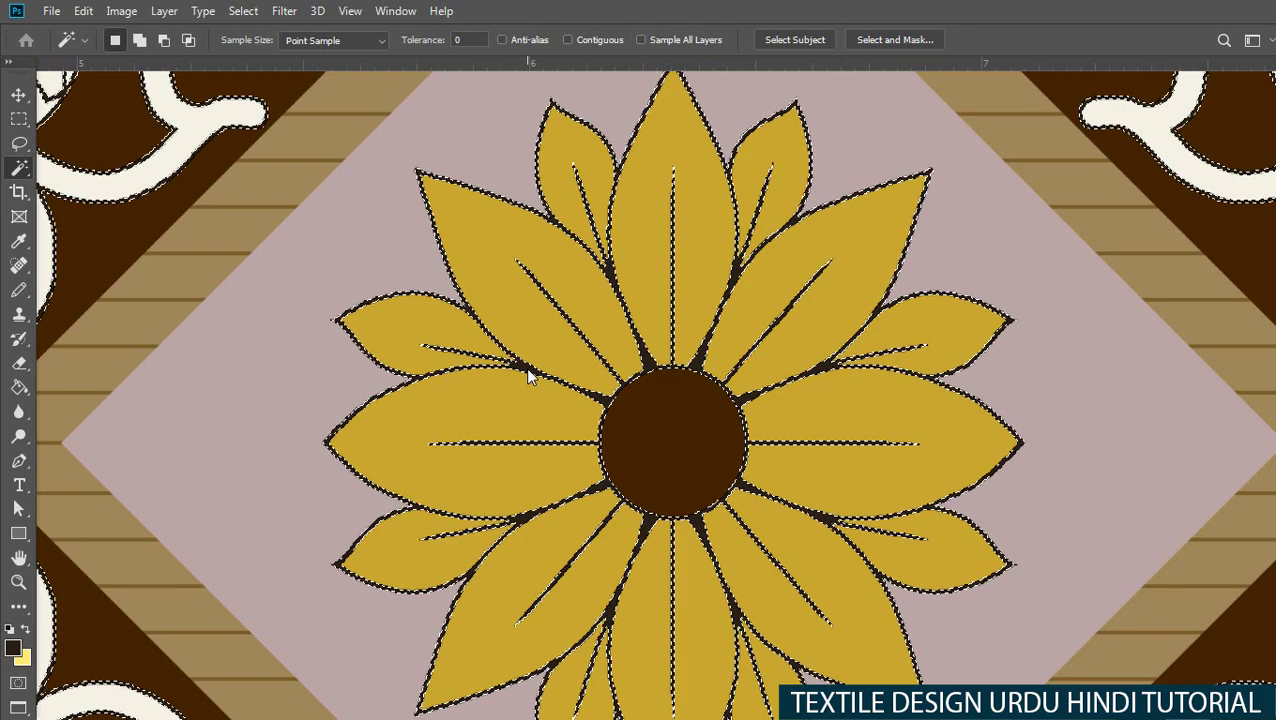
Expand the outline selection by 4 pixels, fill it black, and deselect.
key("alt+s")
key("m")
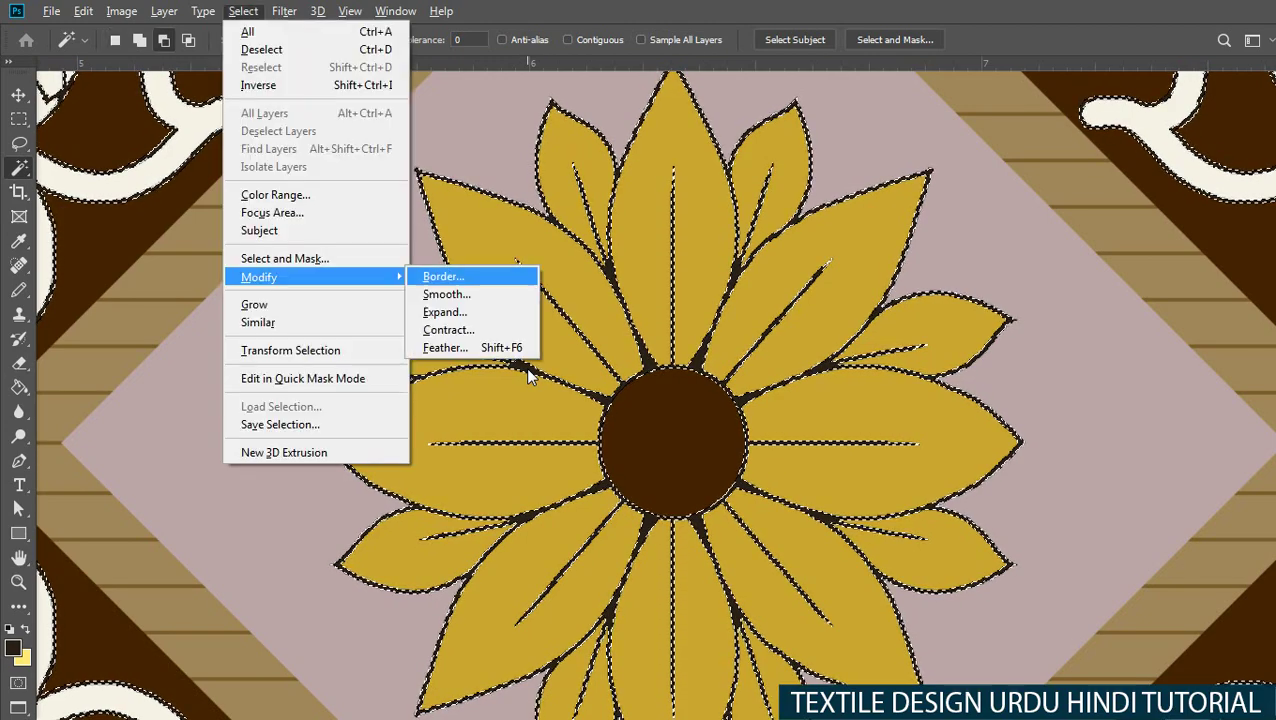
key("e")
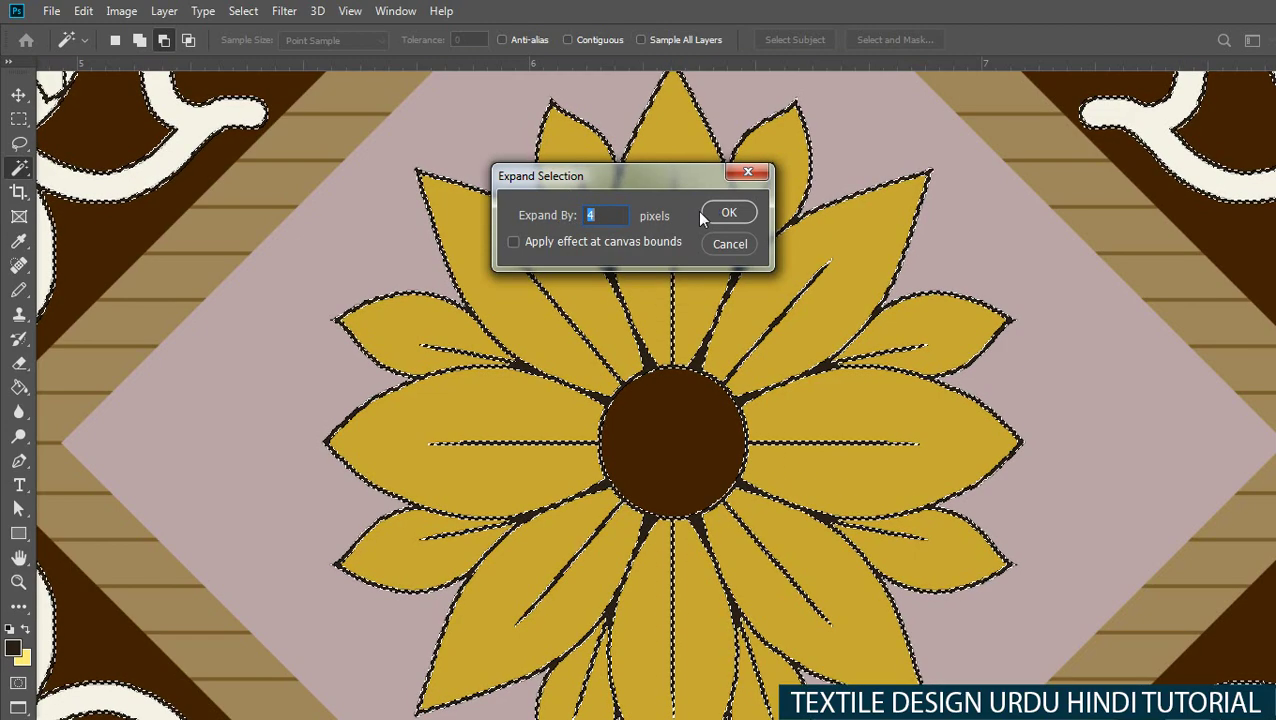
left_click(728, 213)
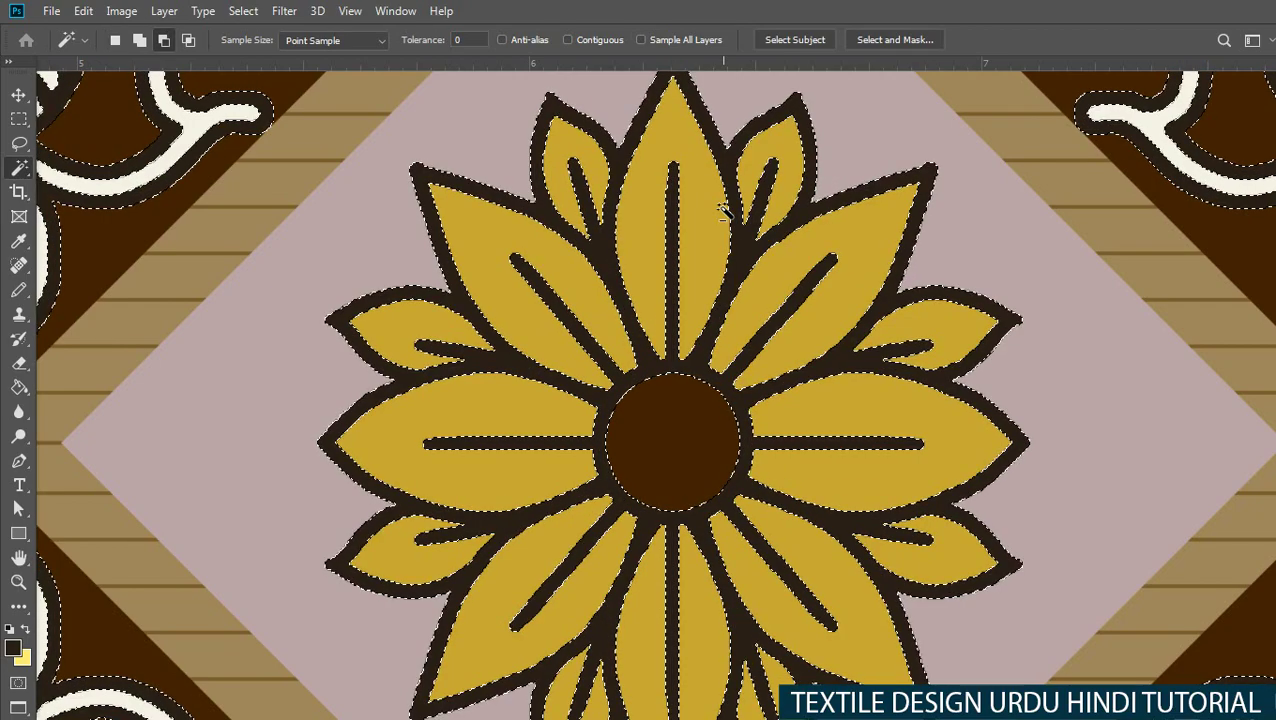
key("ctrl+d")
Show the design at print size and open Ripple with Size set to Medium.
right_click(622, 316)
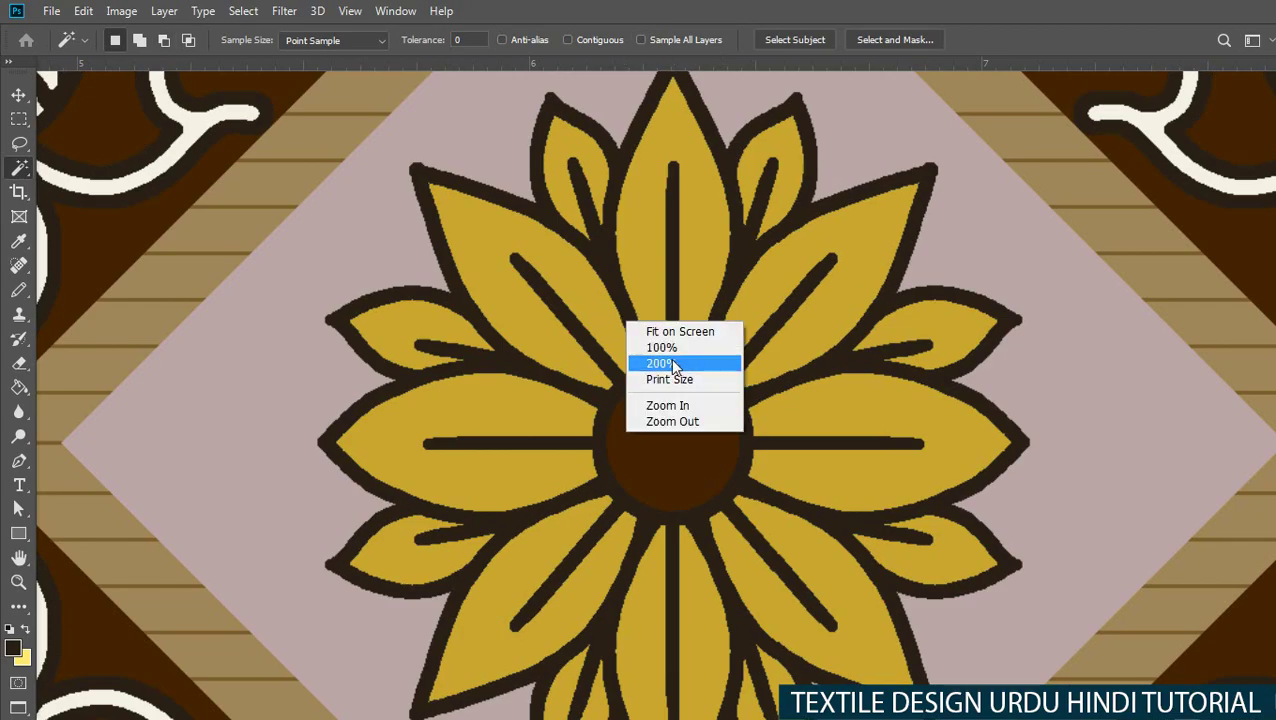
left_click(686, 374)
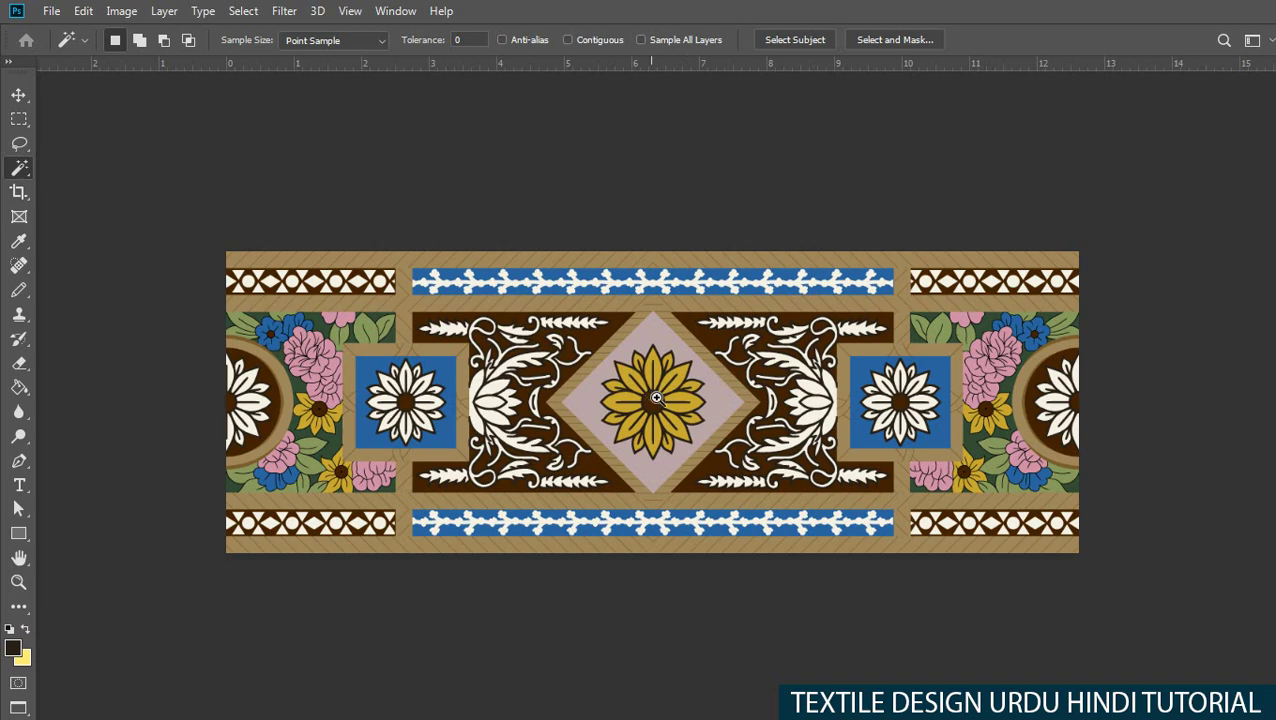
scroll(654, 398, "up", 1)
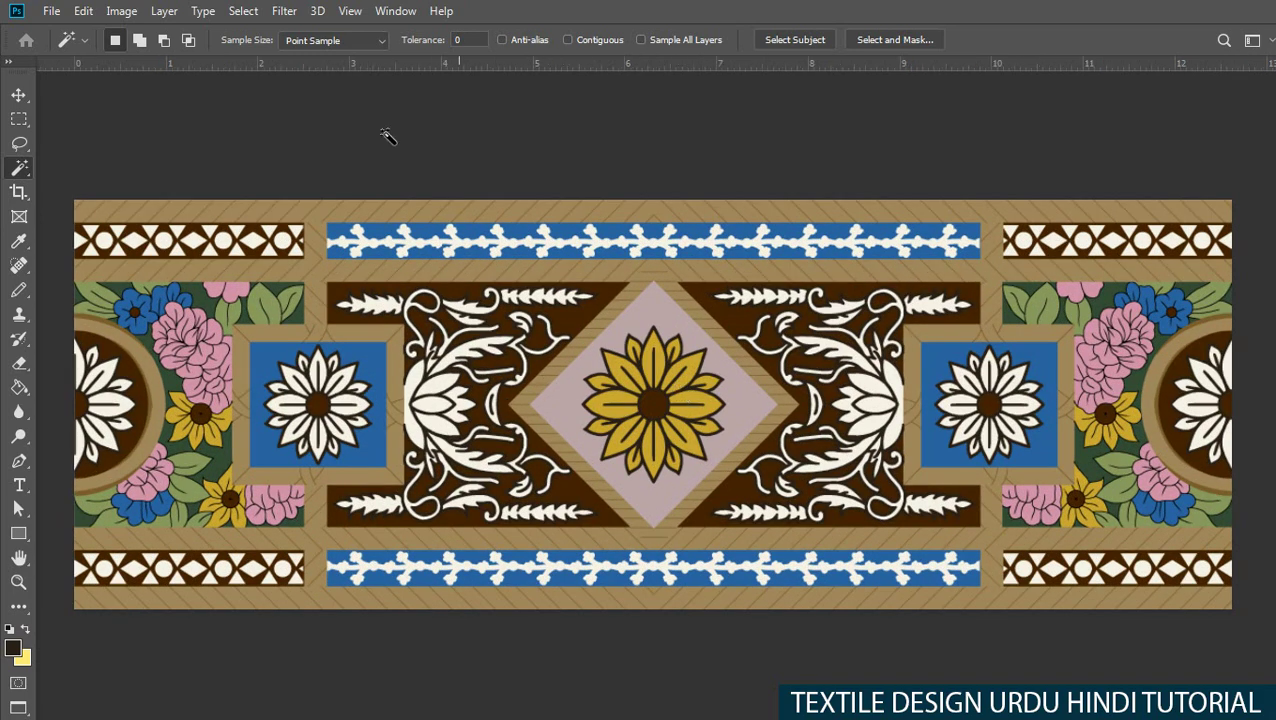
left_click(283, 12)
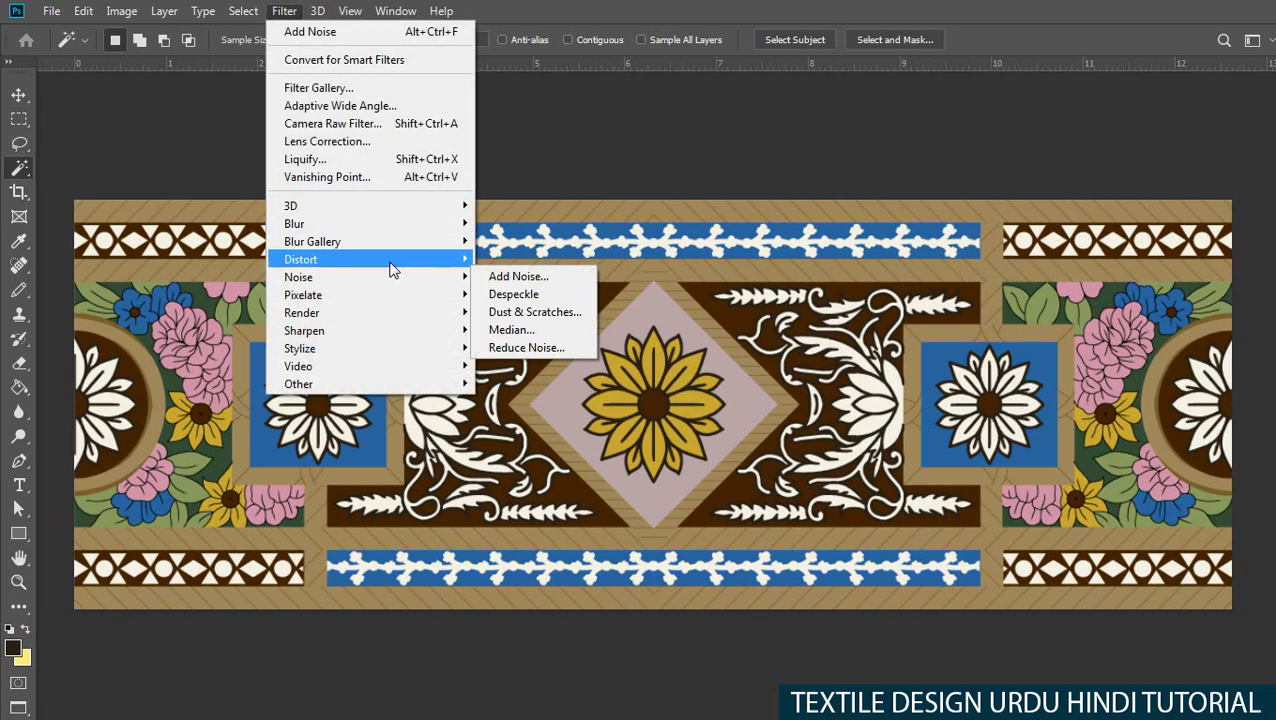
mouse_move(301, 259)
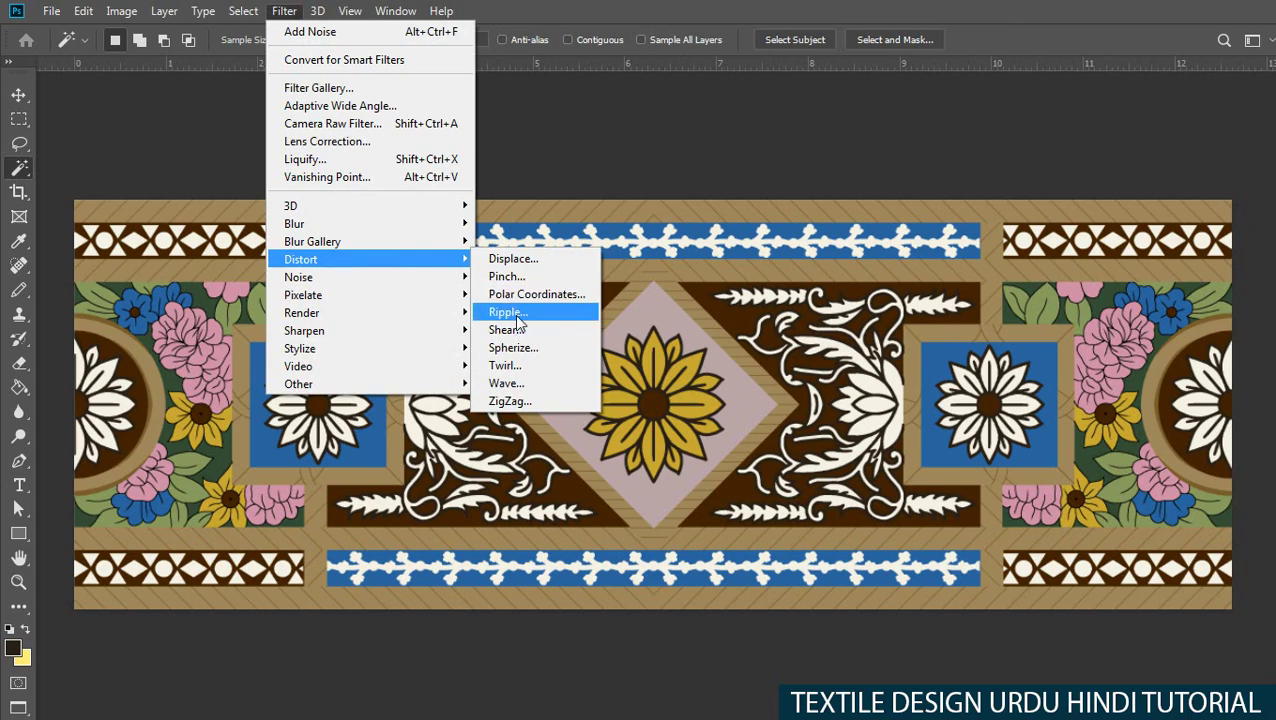
left_click(519, 318)
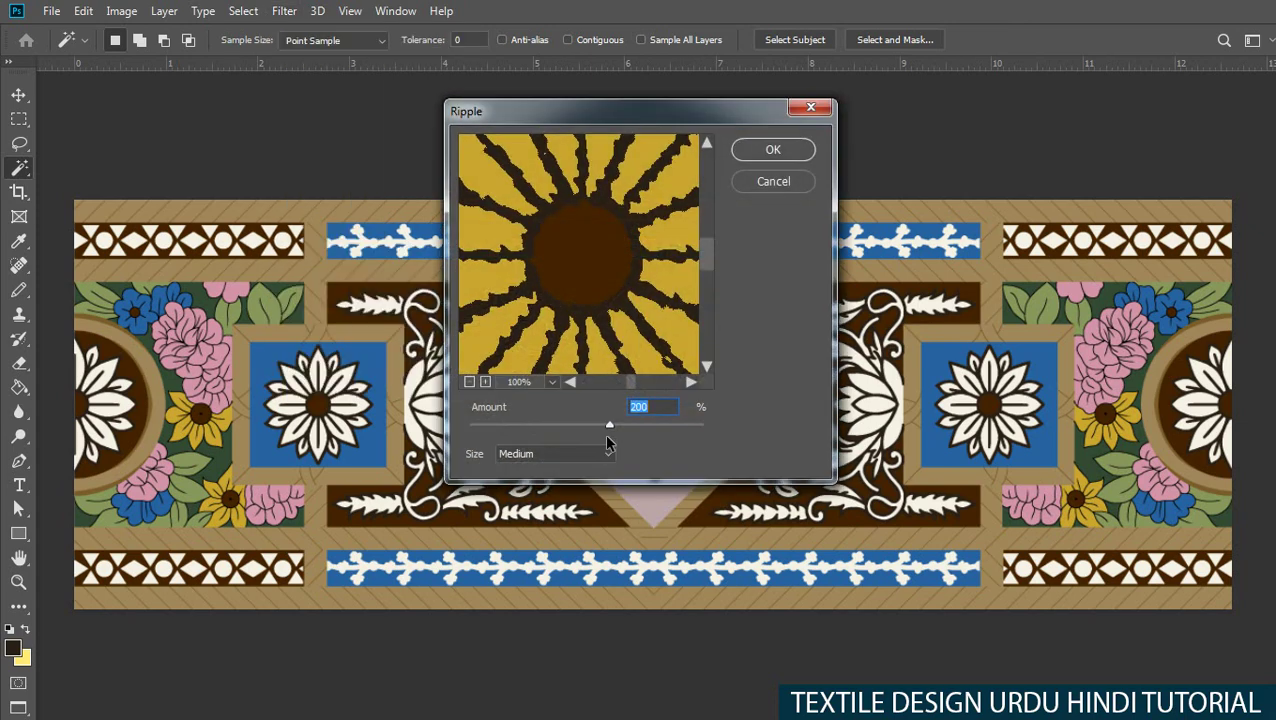
left_click(541, 458)
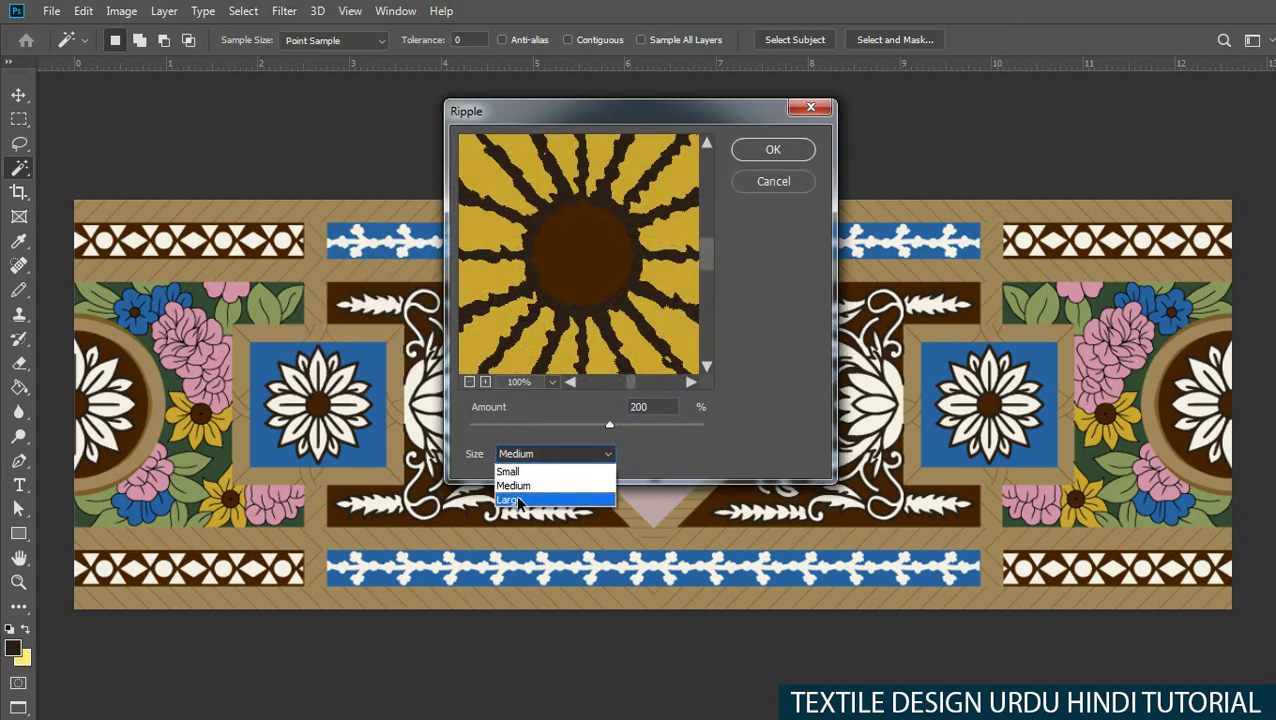
left_click(545, 485)
left_click(540, 455)
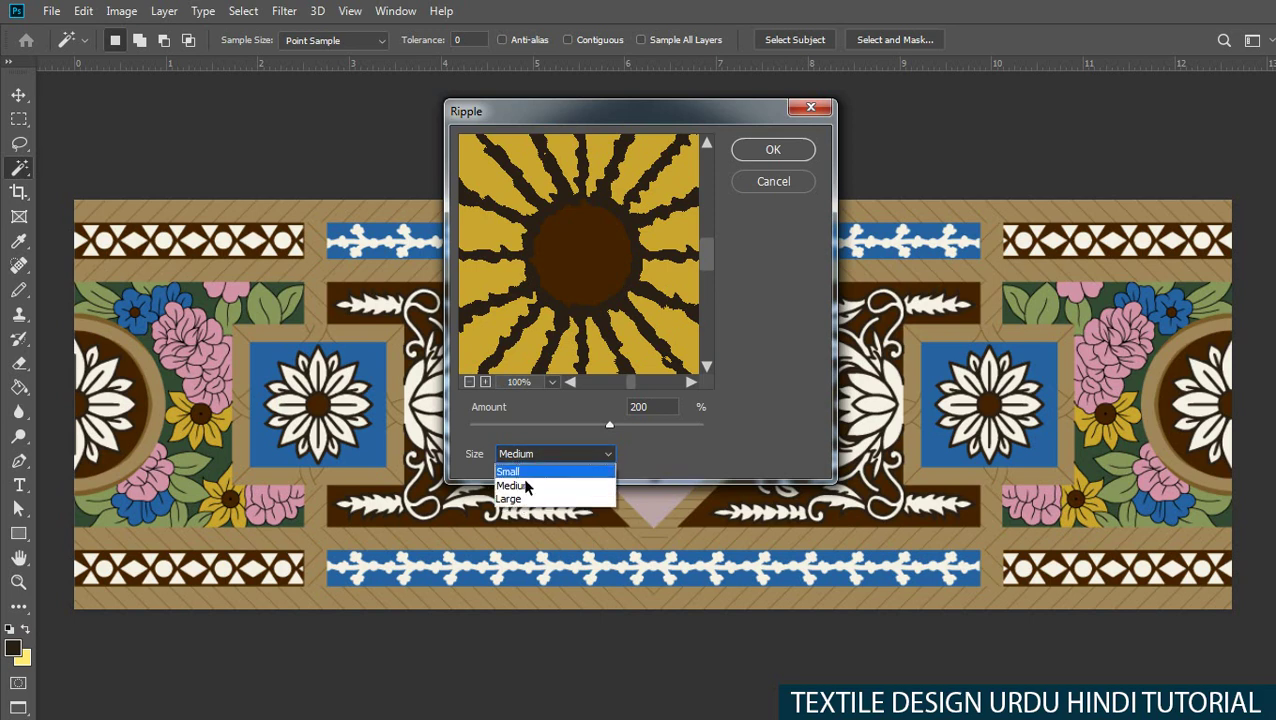
left_click(518, 488)
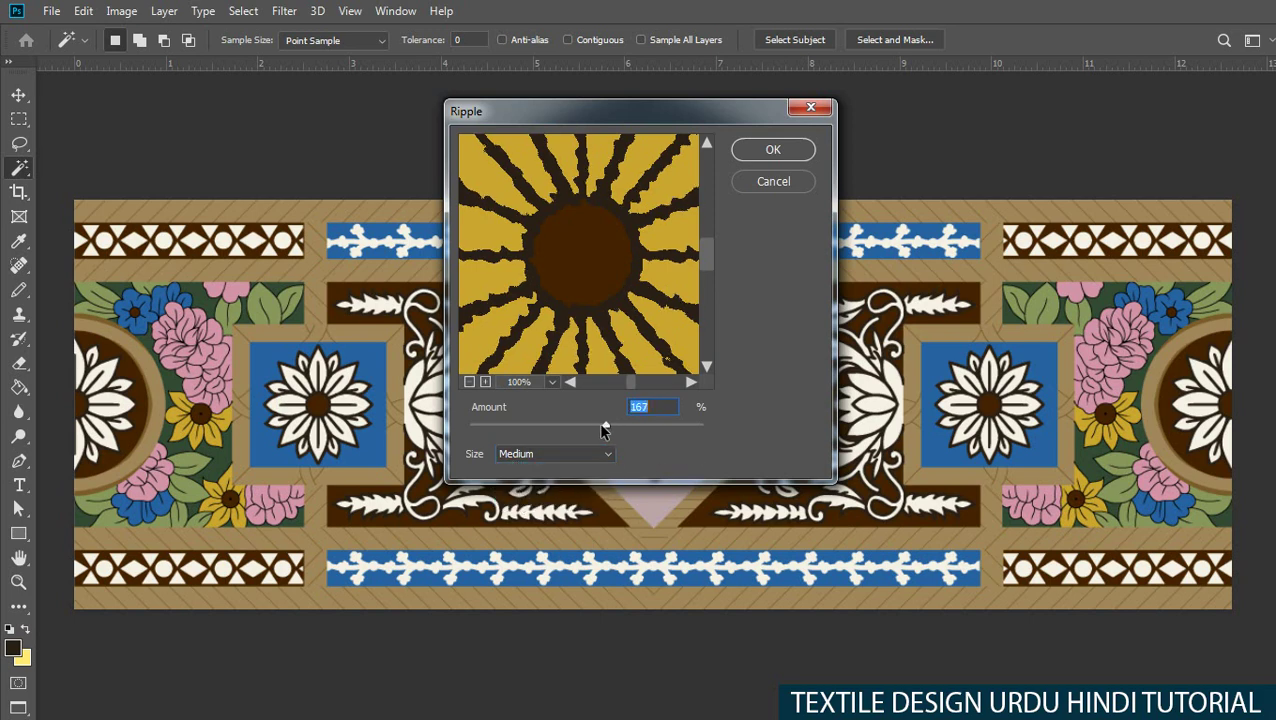
Preview ripple amounts, settle on 330, and apply it to the whole design.
mouse_move(602, 426)
left_mouse_down()
mouse_move(553, 427)
mouse_move(626, 426)
mouse_move(615, 426)
left_mouse_up()
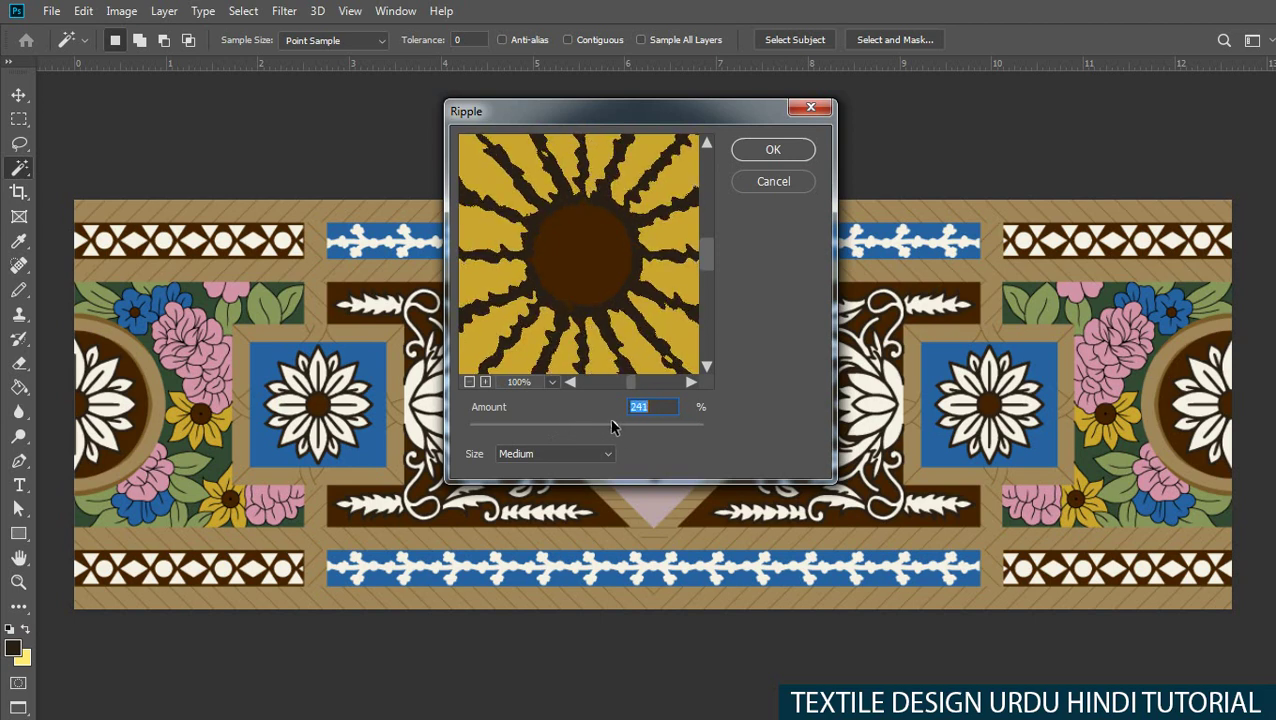
left_click(470, 382)
mouse_move(614, 426)
left_mouse_down()
mouse_move(603, 426)
mouse_move(621, 427)
left_mouse_up()
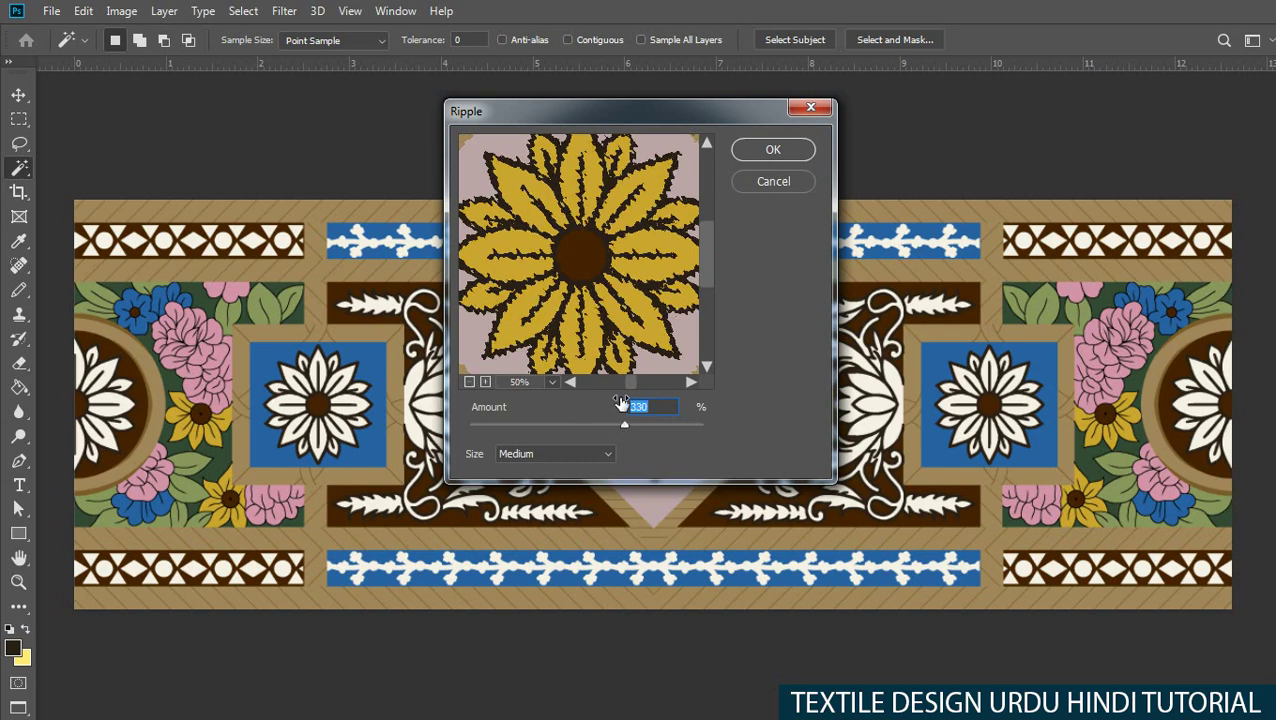
left_click(551, 382)
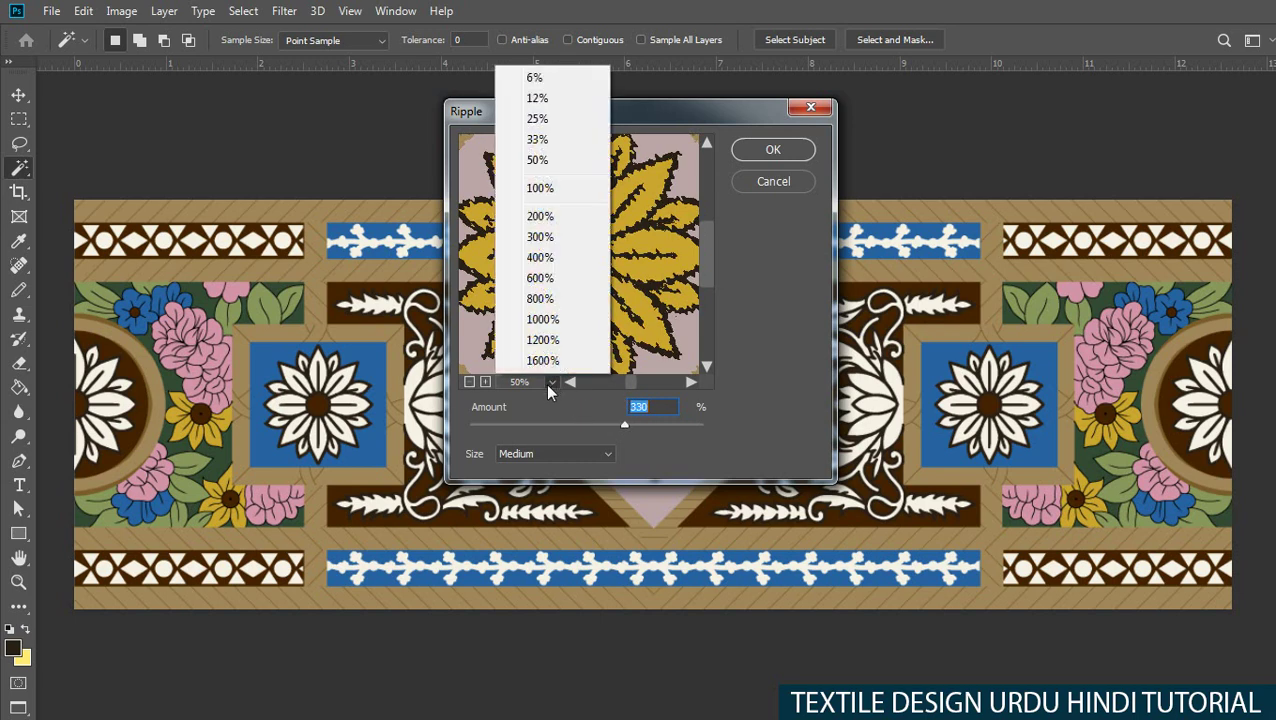
left_click(485, 381)
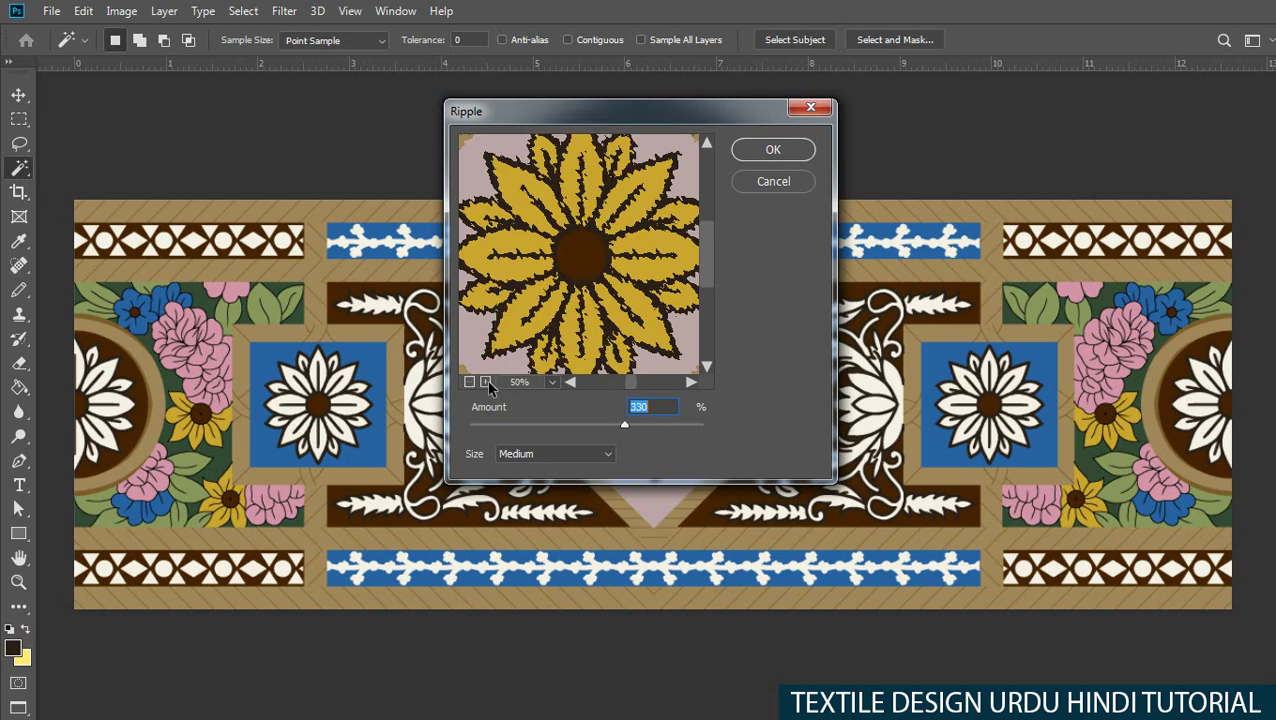
left_click(485, 381)
left_click_drag(545, 272, 585, 318)
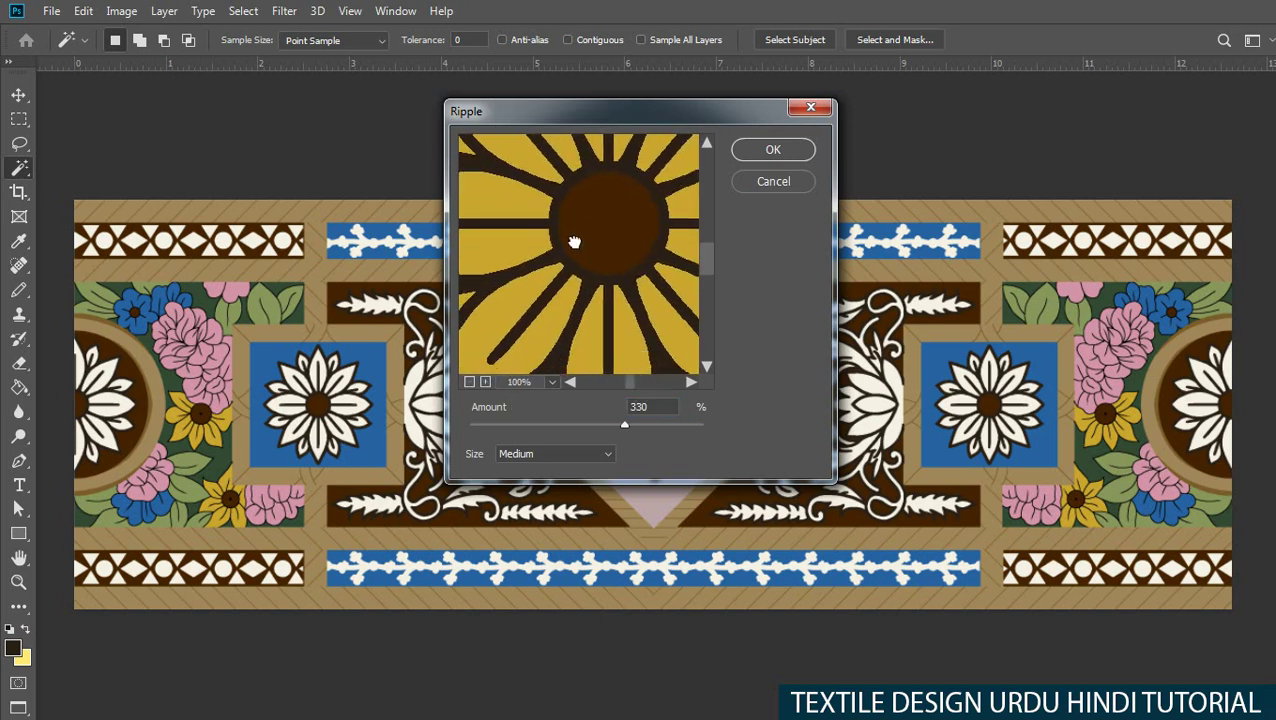
left_click(772, 150)
left_click(665, 434, "ctrl")
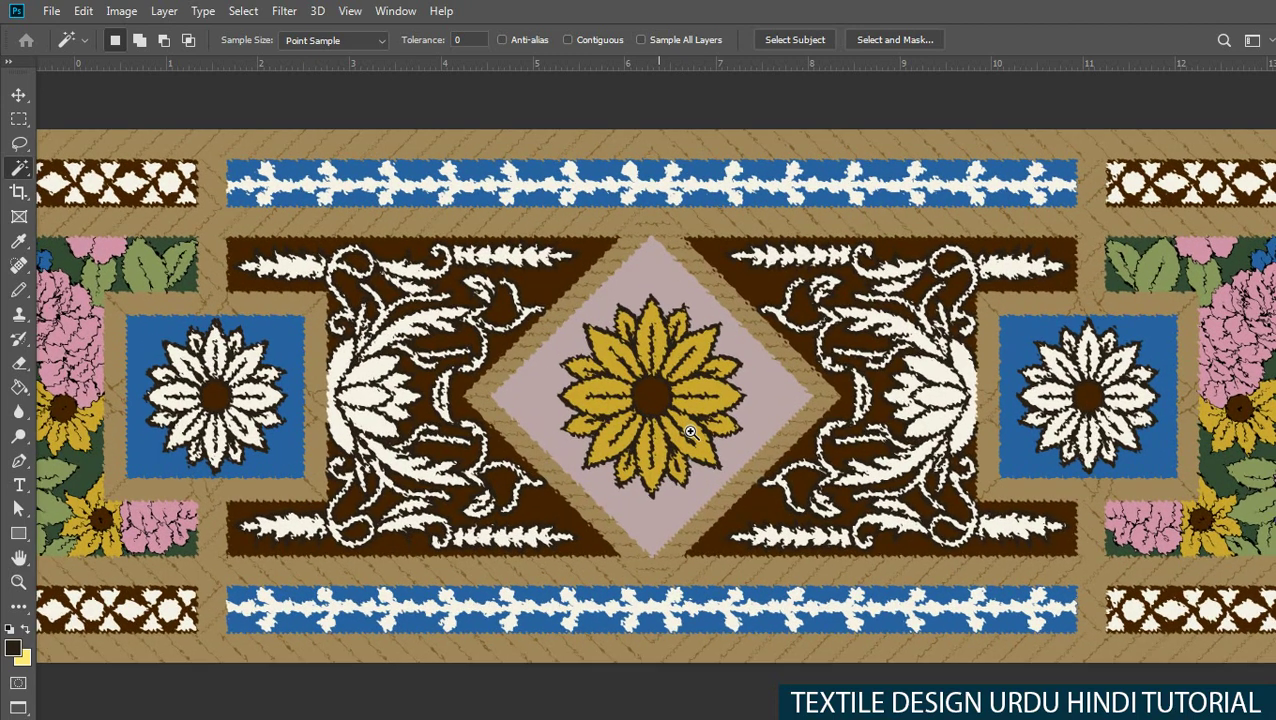
Undo the strong ripple and reapply Ripple at amount 208, Medium size.
key("ctrl+z")
left_click(284, 11)
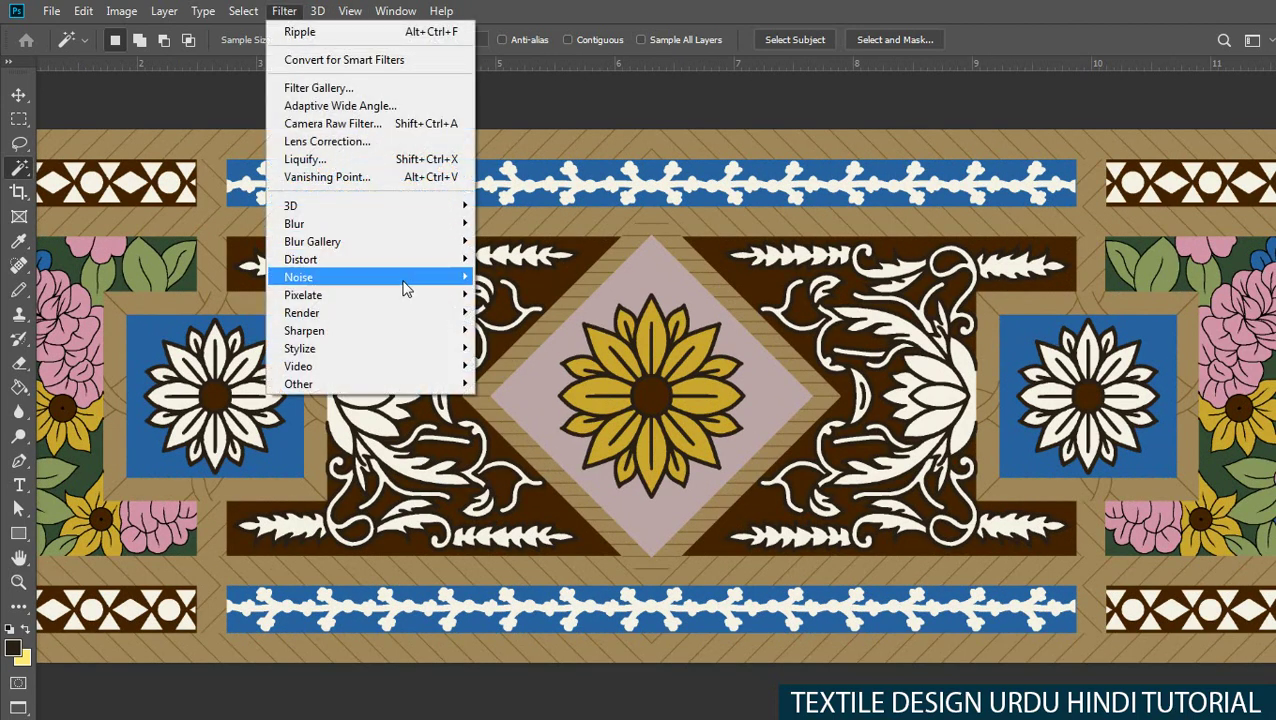
mouse_move(300, 259)
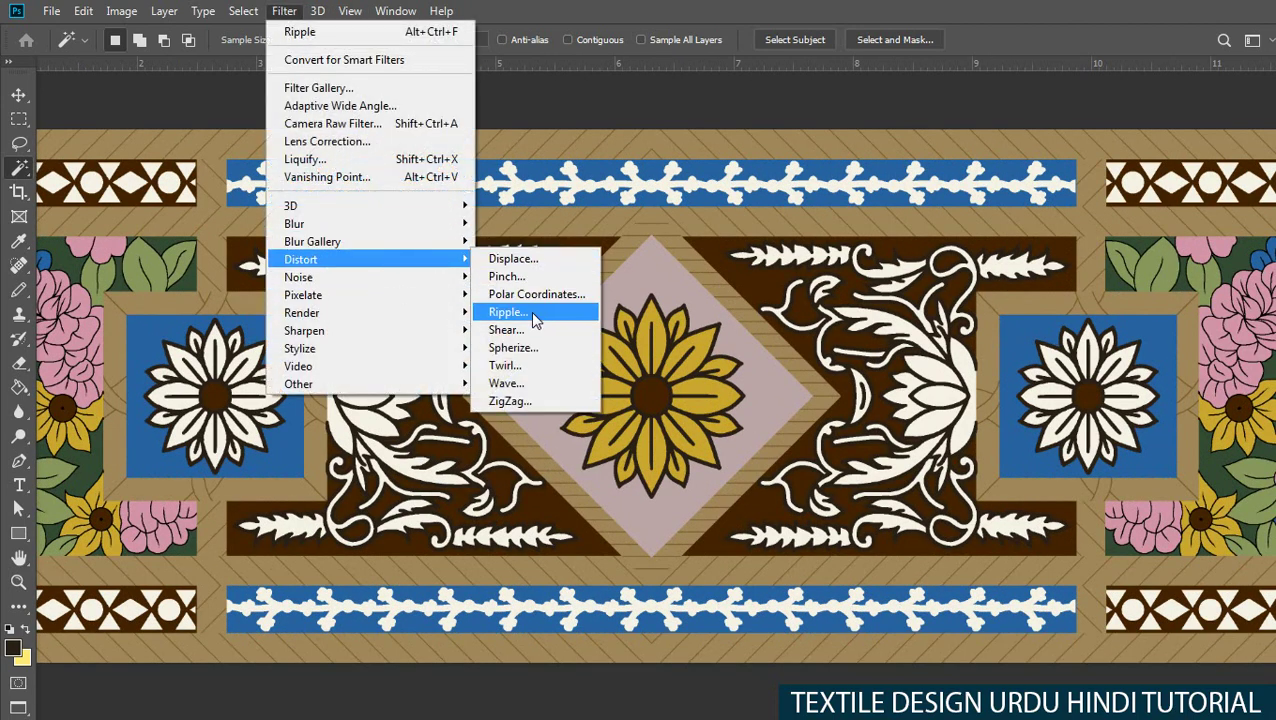
left_click(507, 312)
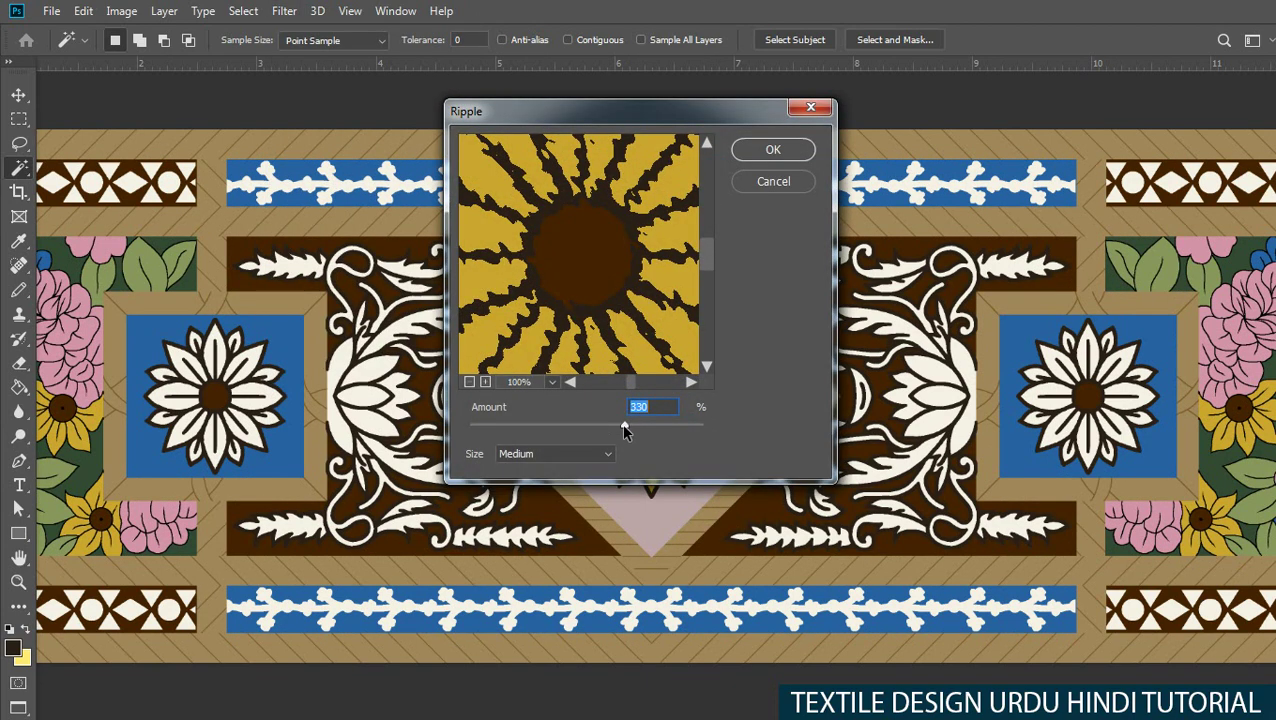
left_click_drag(624, 428, 608, 428)
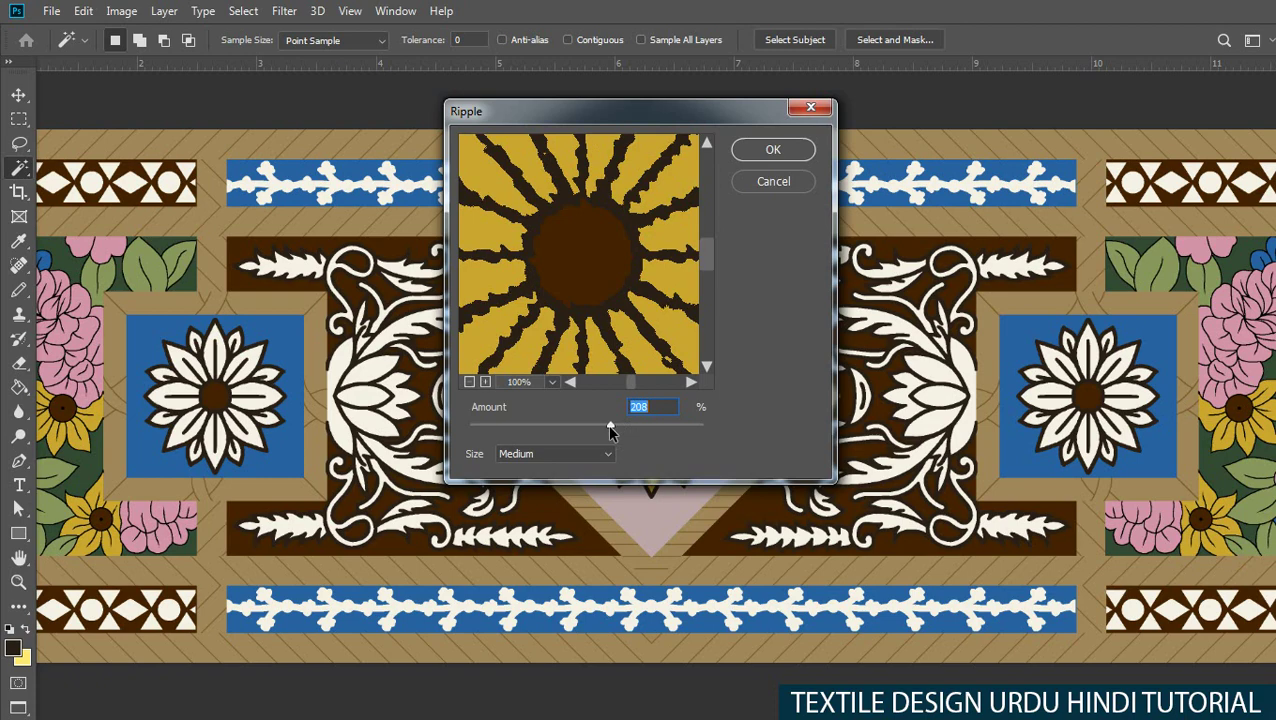
left_click(783, 152)
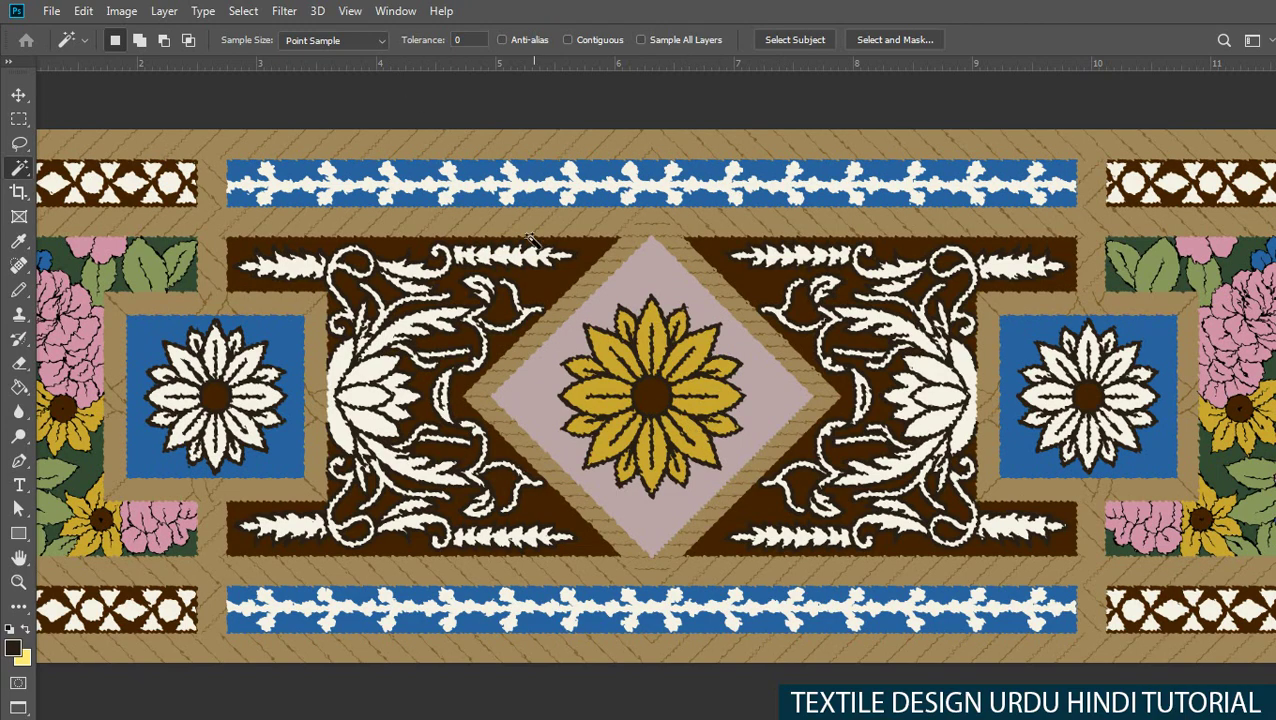
View the whole rippled design at Print Size.
left_click(641, 407)
right_click(660, 366)
left_click(705, 428)
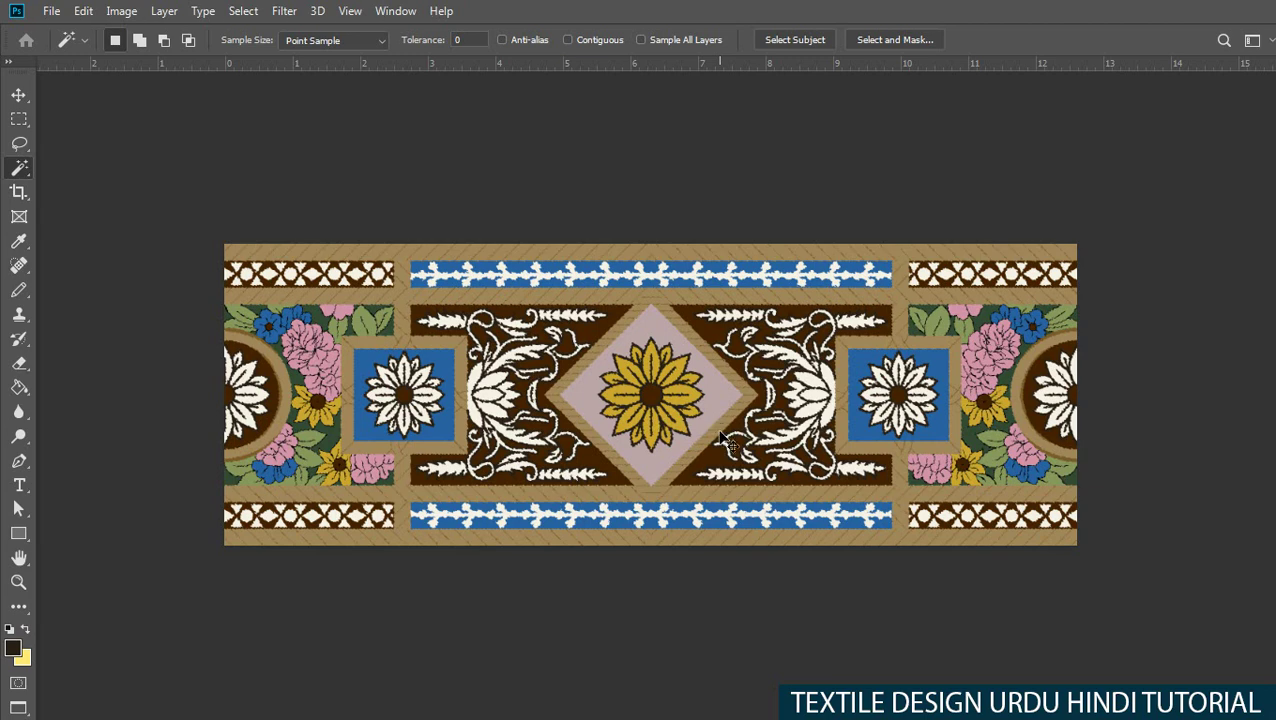
Enter a 150 pixels/inch resolution (1894 × 670 px), keeping Bicubic Sharper resampling.
key("ctrl+alt+i")
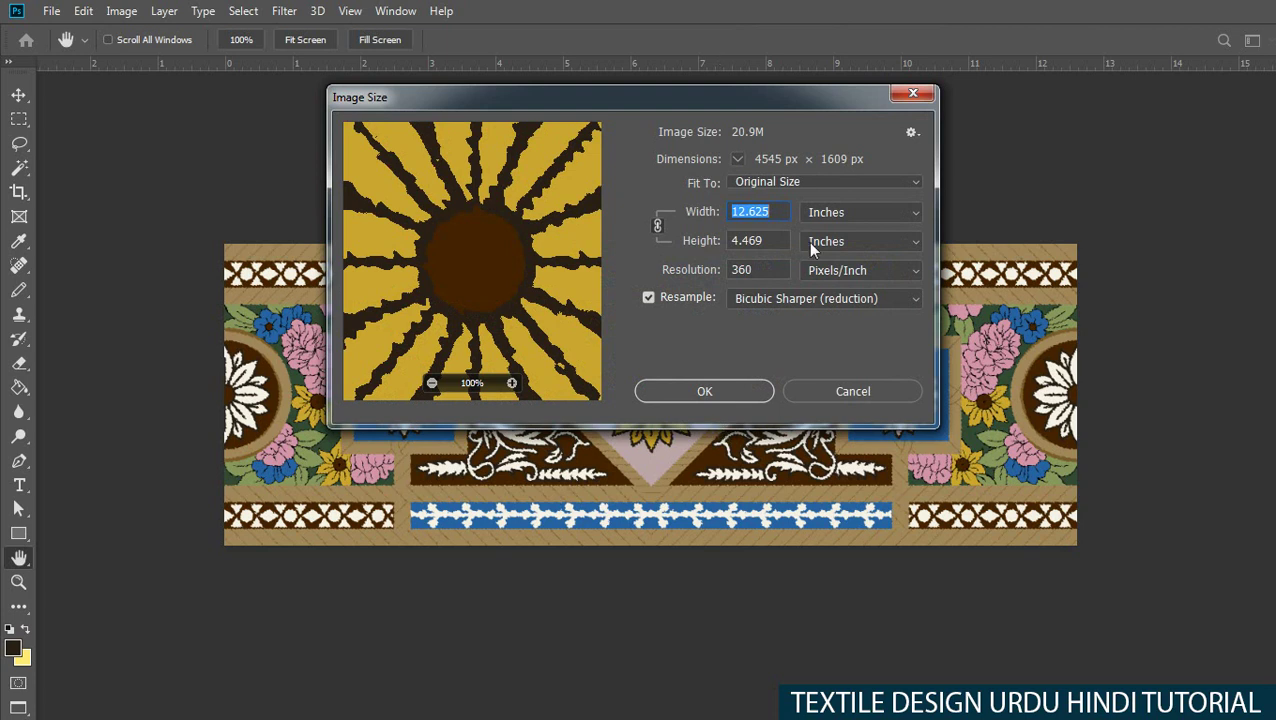
double_click(765, 272)
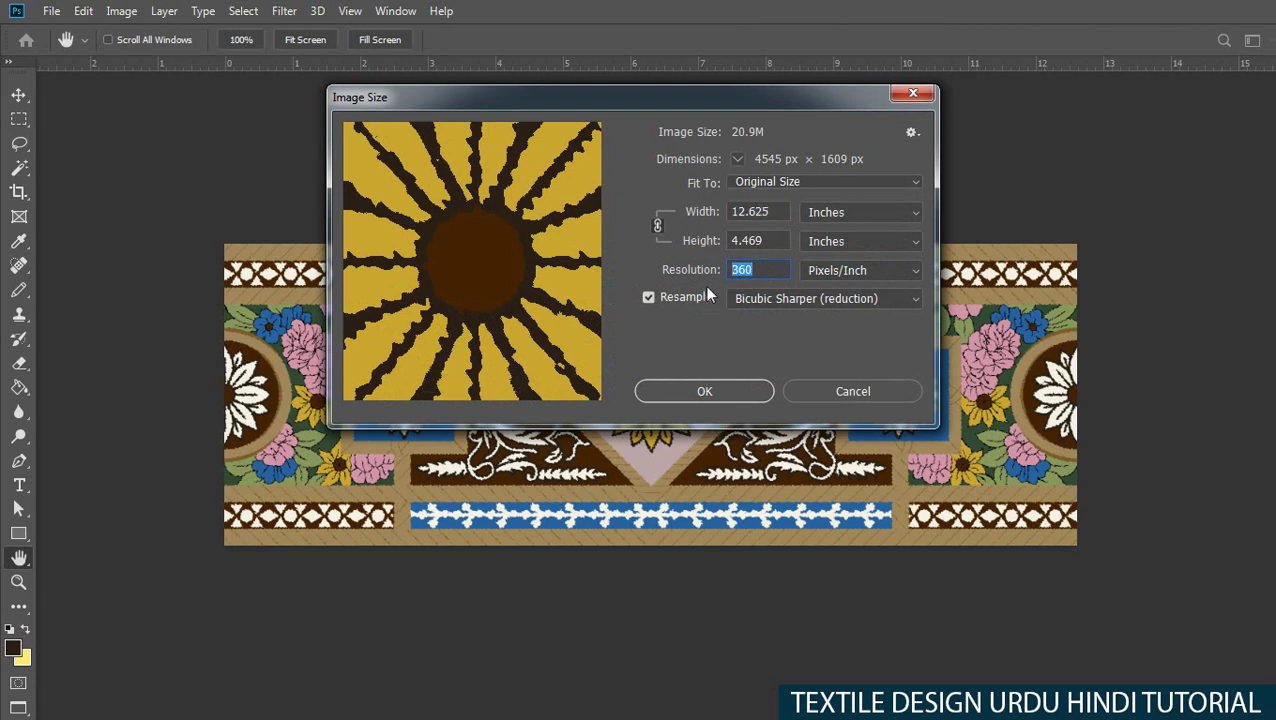
type("150")
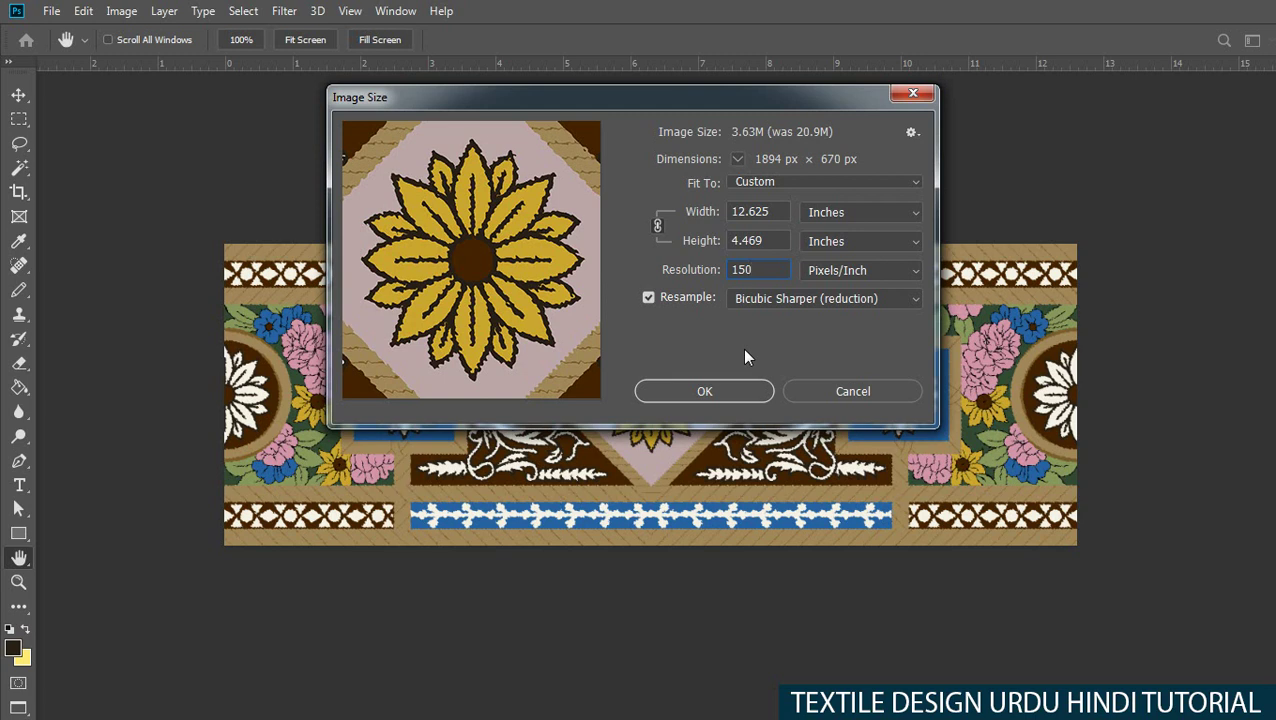
left_click(771, 300)
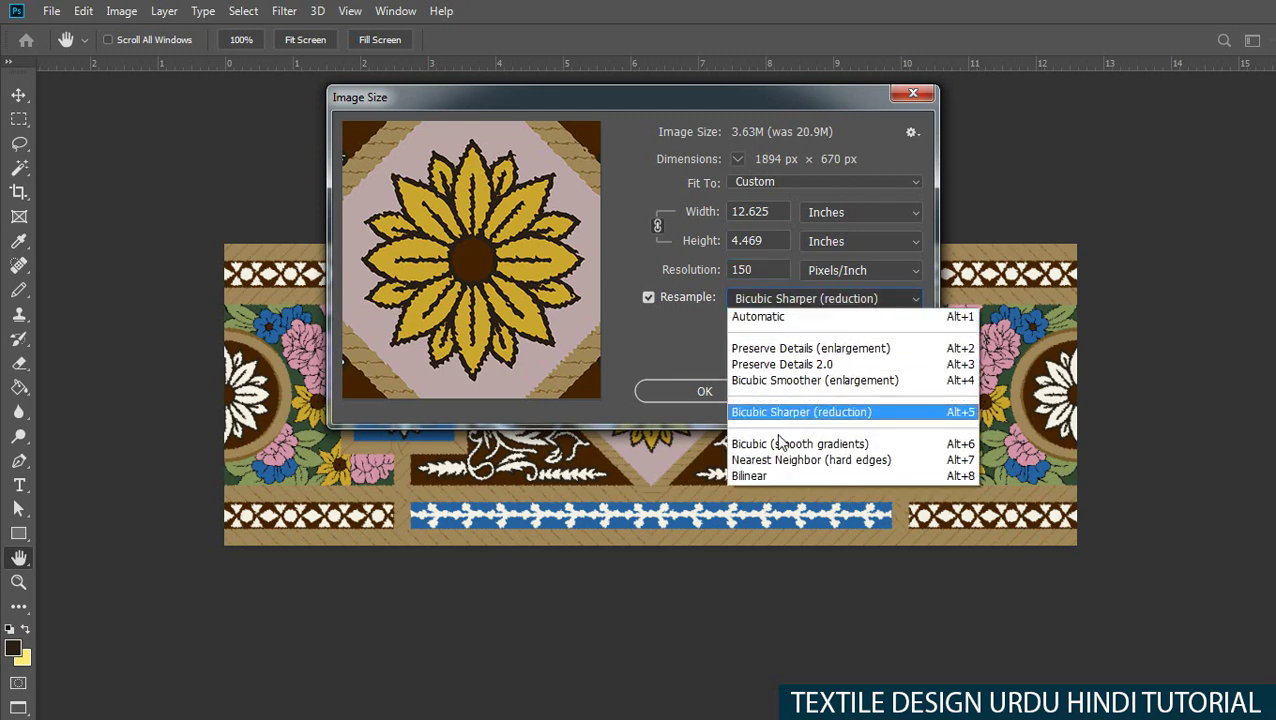
left_click(658, 374)
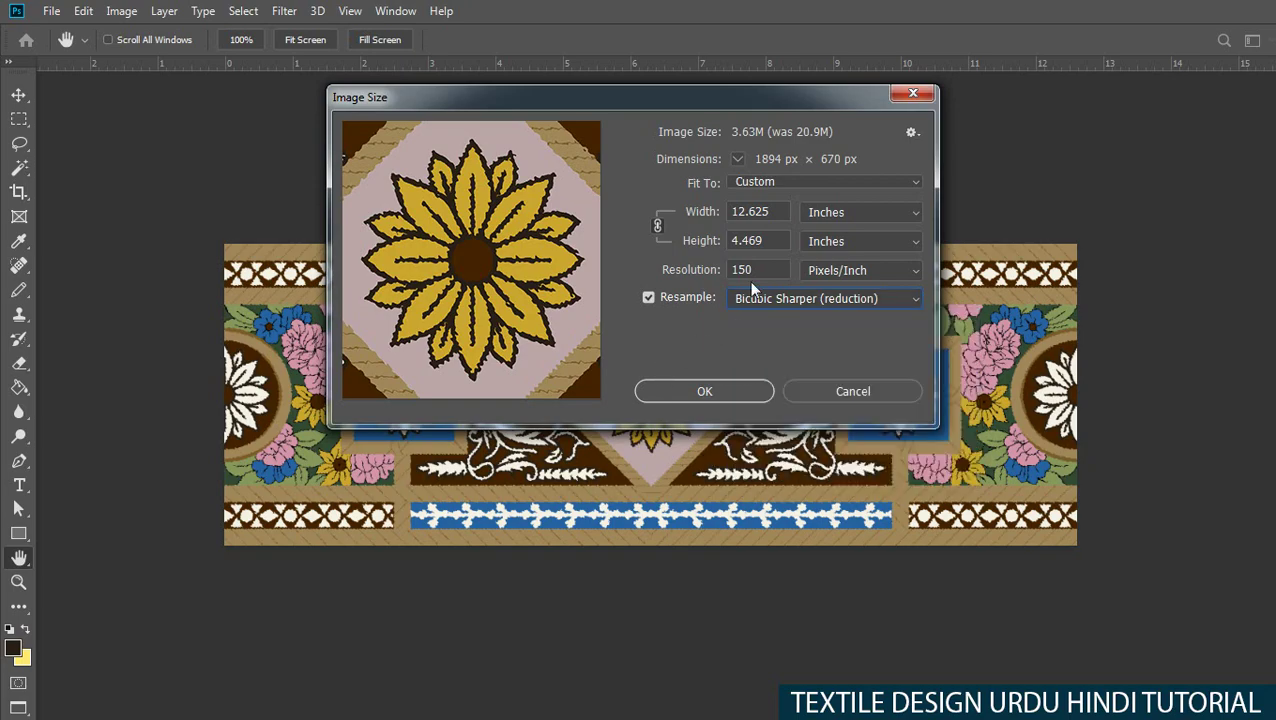
Confirm the 150 ppi resize and start Add Noise with Uniform distribution.
left_click(699, 393)
key("w")
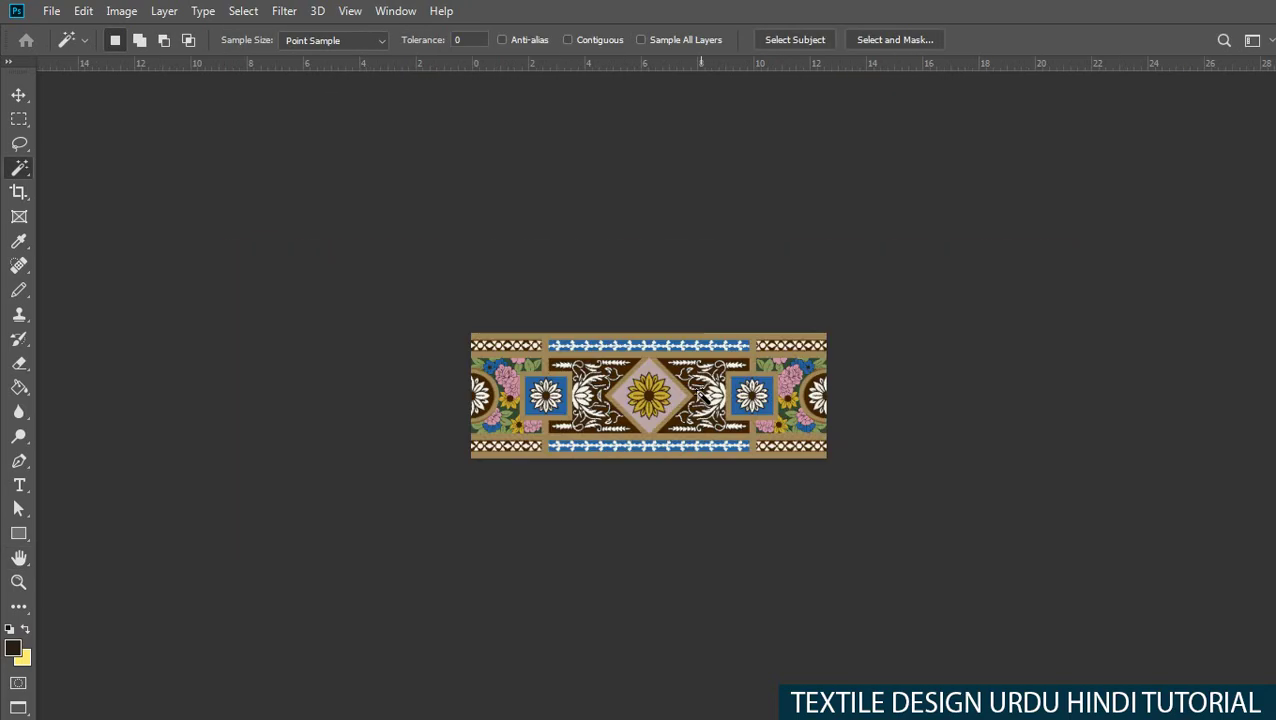
key("ctrl+1")
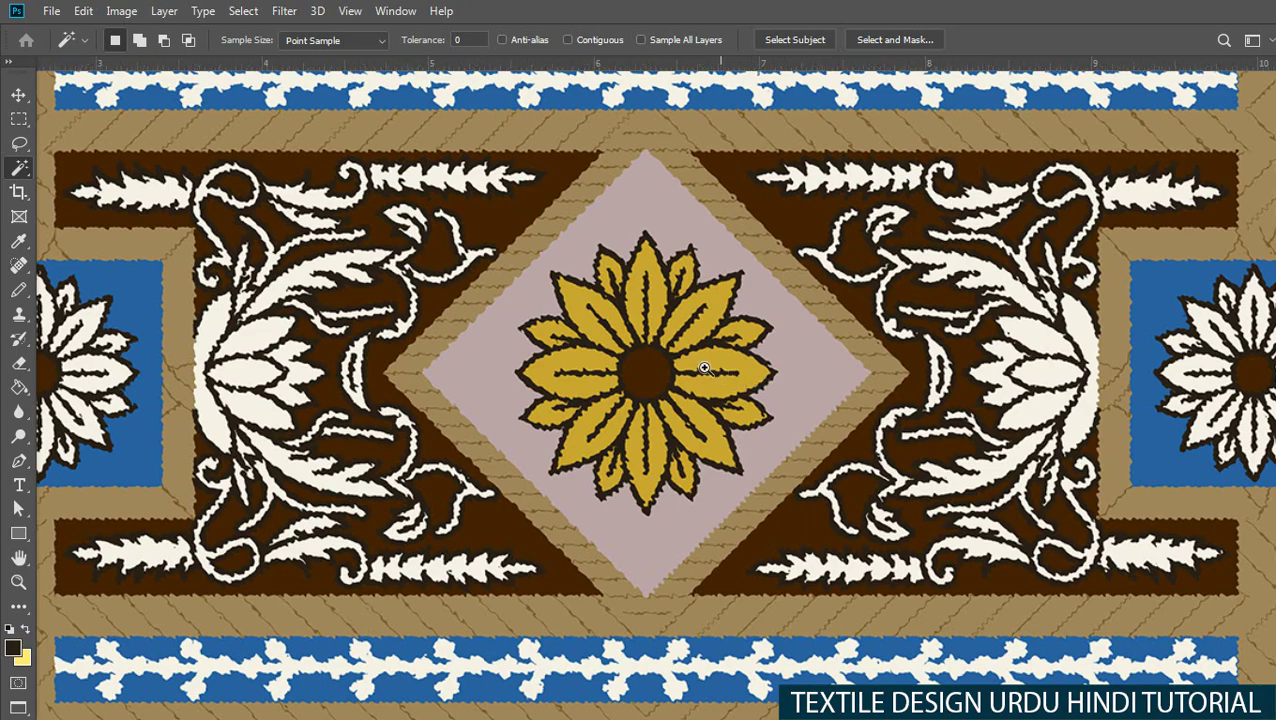
left_click(284, 11)
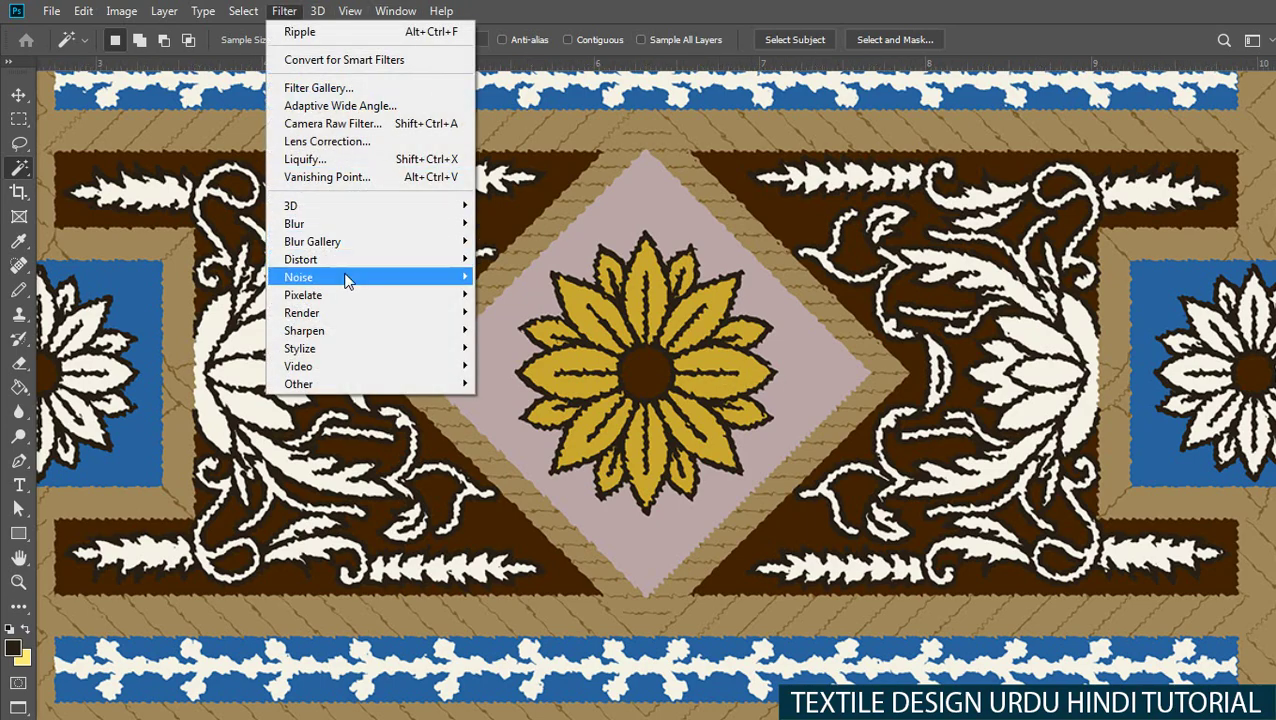
mouse_move(298, 277)
left_click(516, 276)
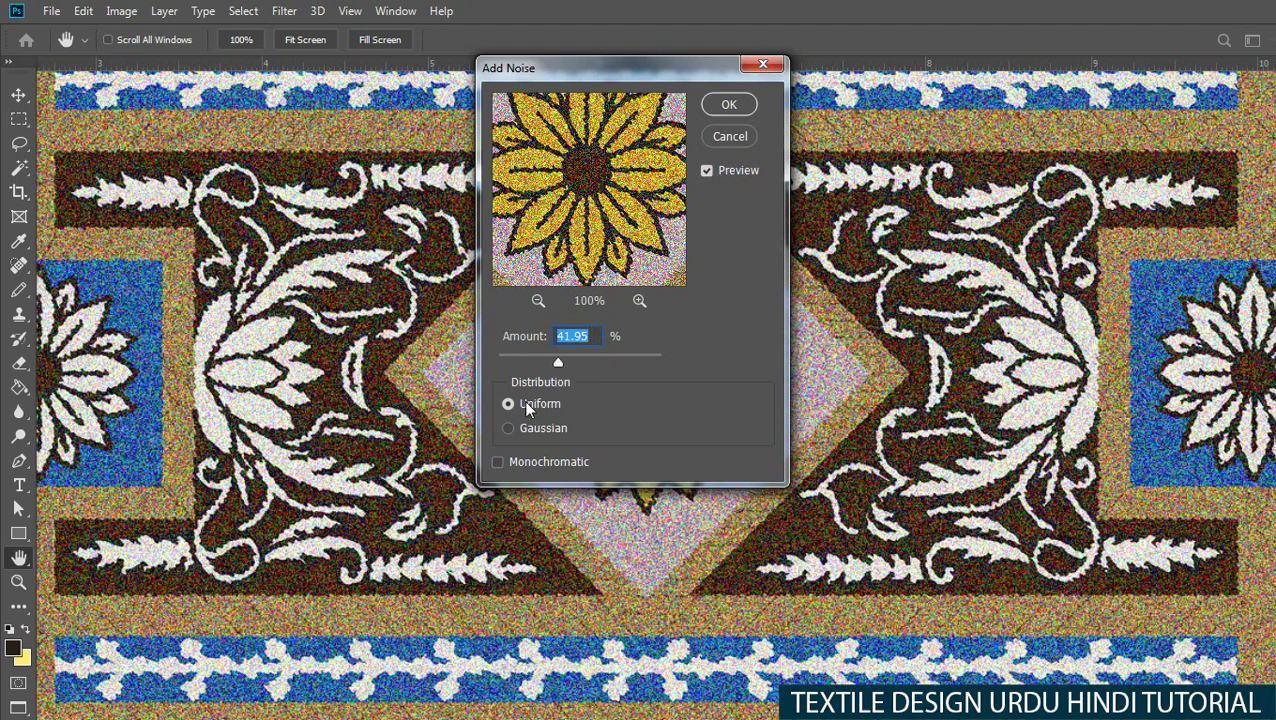
left_click(527, 431)
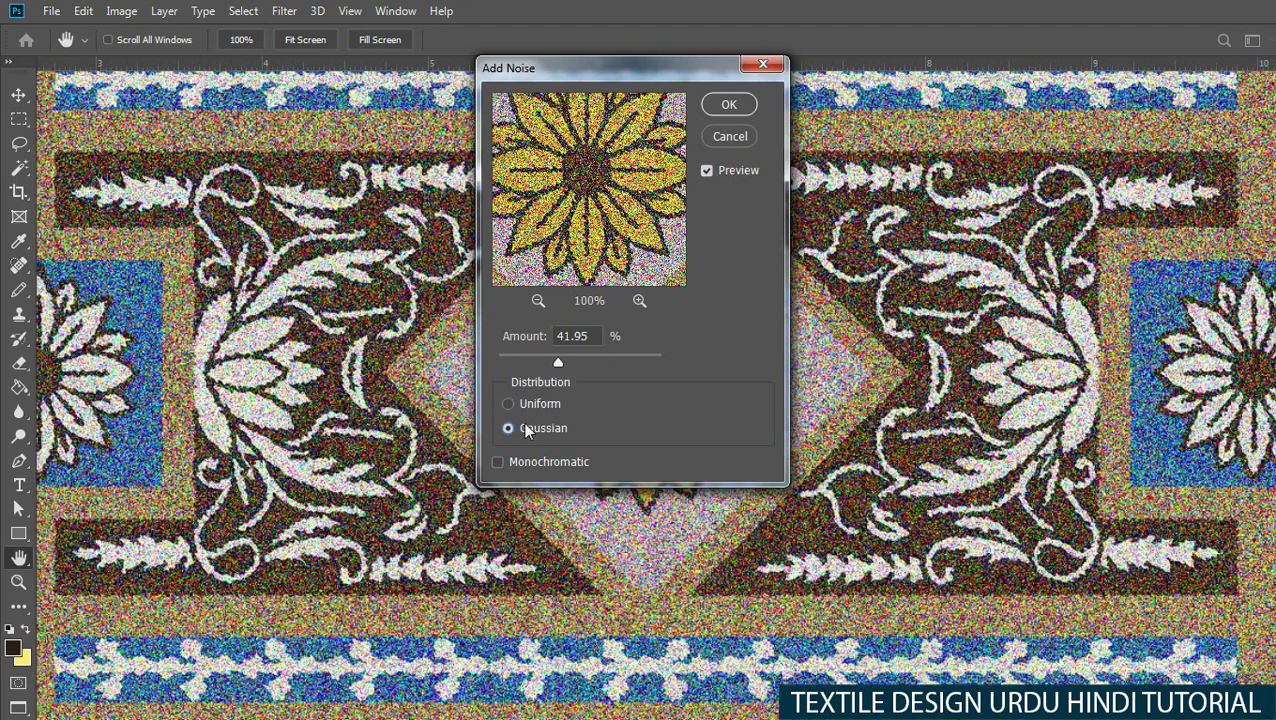
left_click(530, 408)
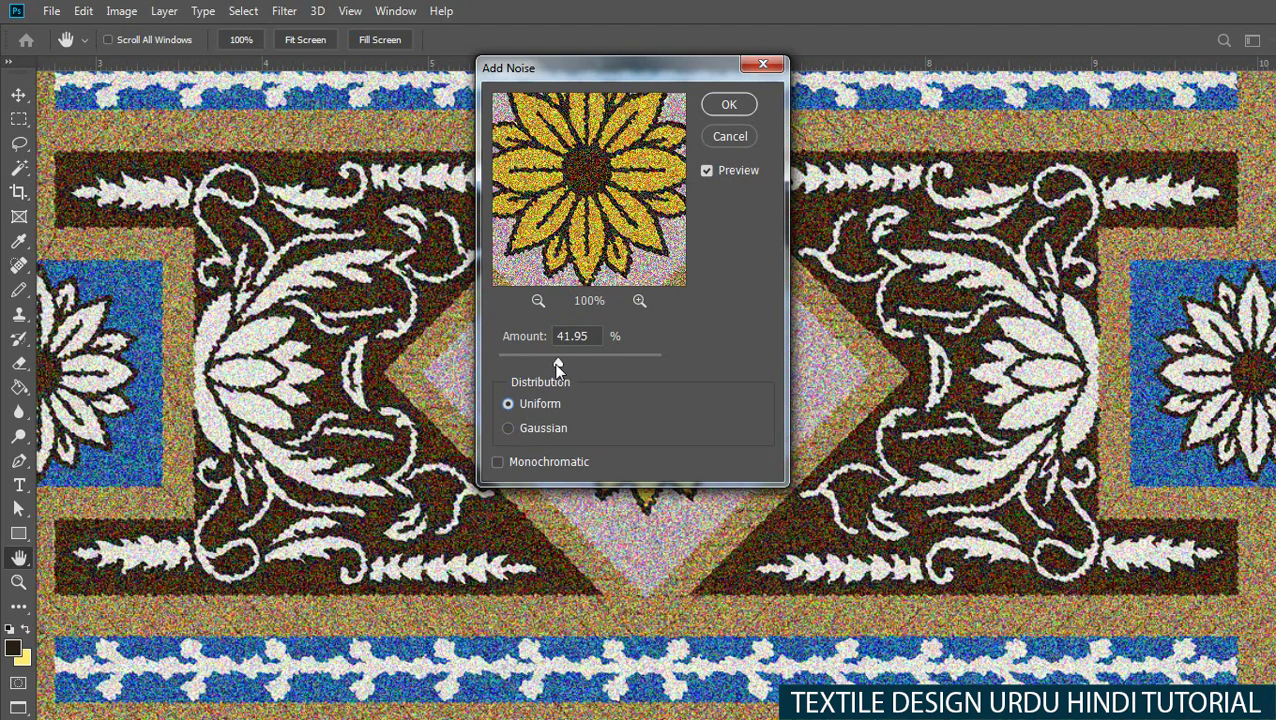
Set the Uniform noise amount to about 27% and apply it.
left_click_drag(544, 366, 520, 363)
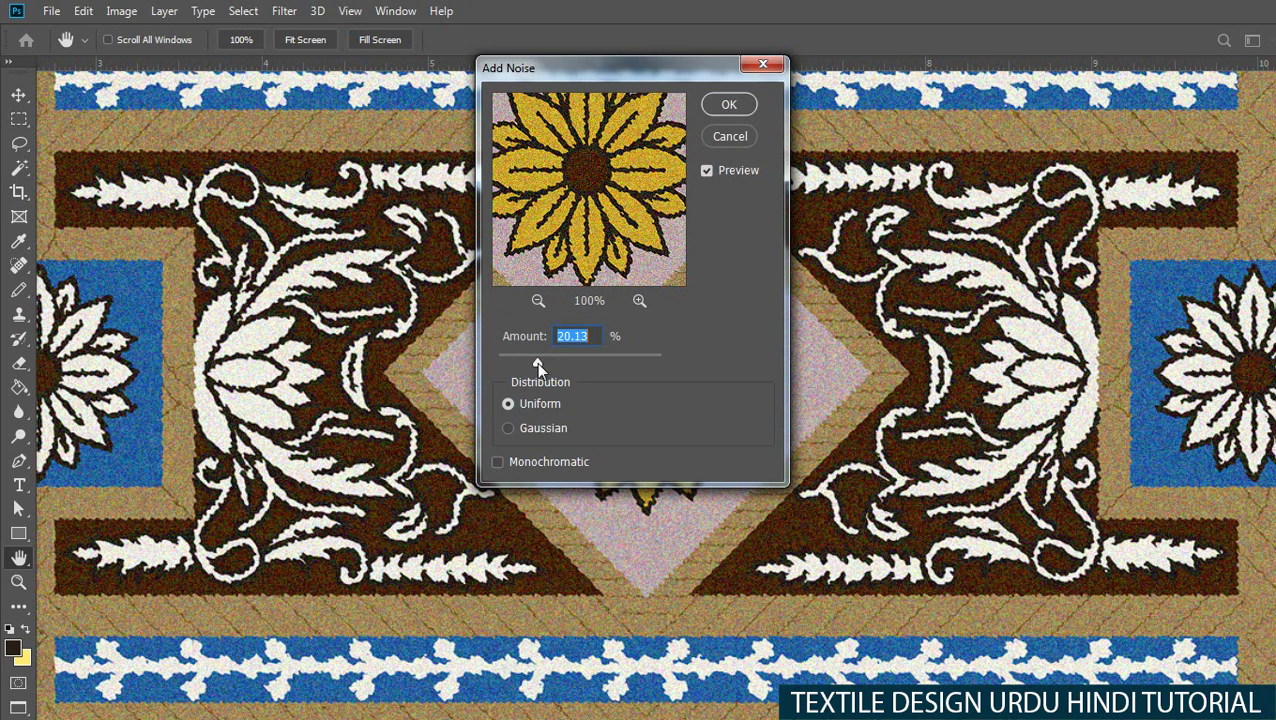
left_click(384, 403, "alt")
left_click(384, 403, "alt")
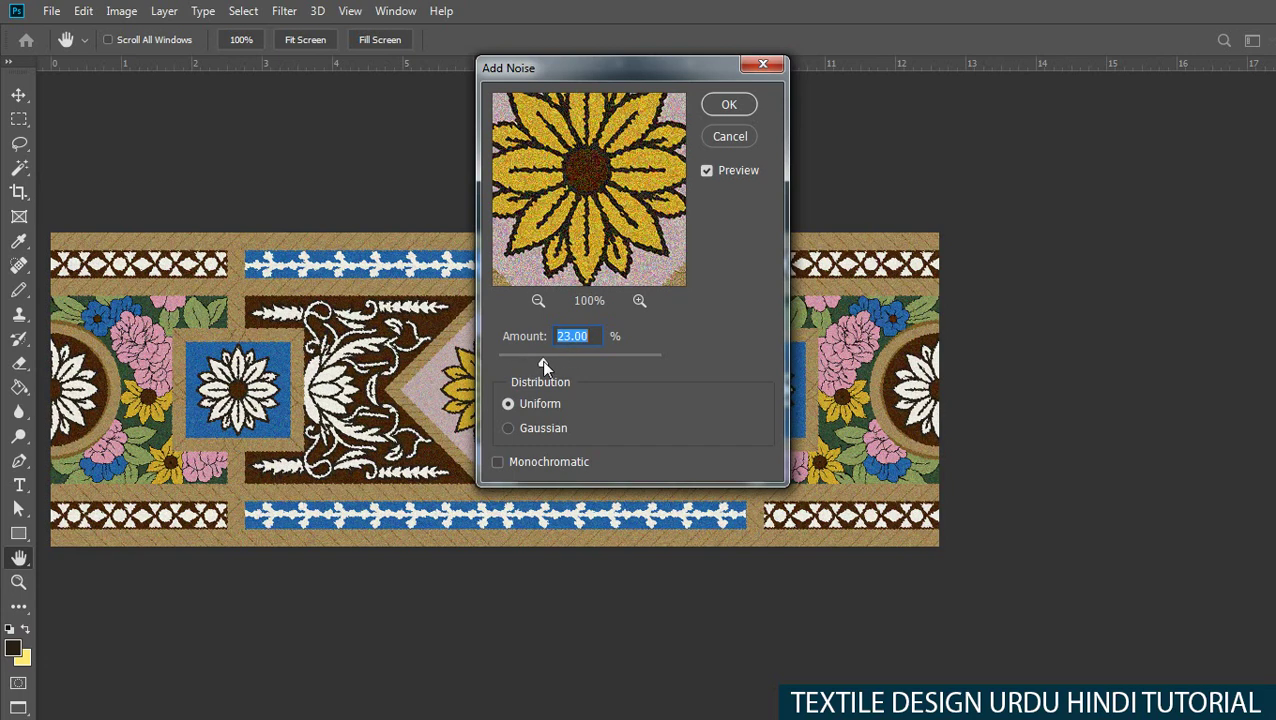
left_click_drag(541, 360, 547, 360)
left_click(729, 105)
Zoom in on the noisy central flower and bring up the Filter > Distort list.
key("w")
right_click(545, 340)
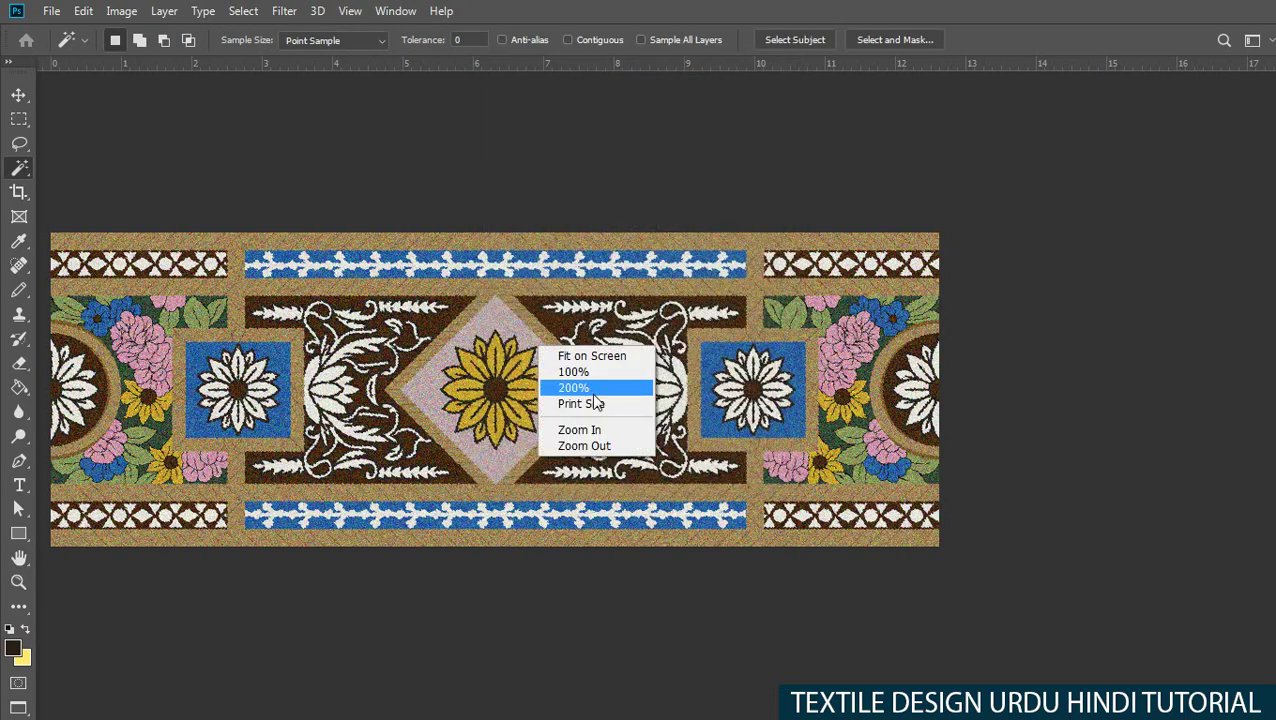
left_click(580, 437)
scroll(580, 437, "up", 1)
scroll(622, 400, "up", 2)
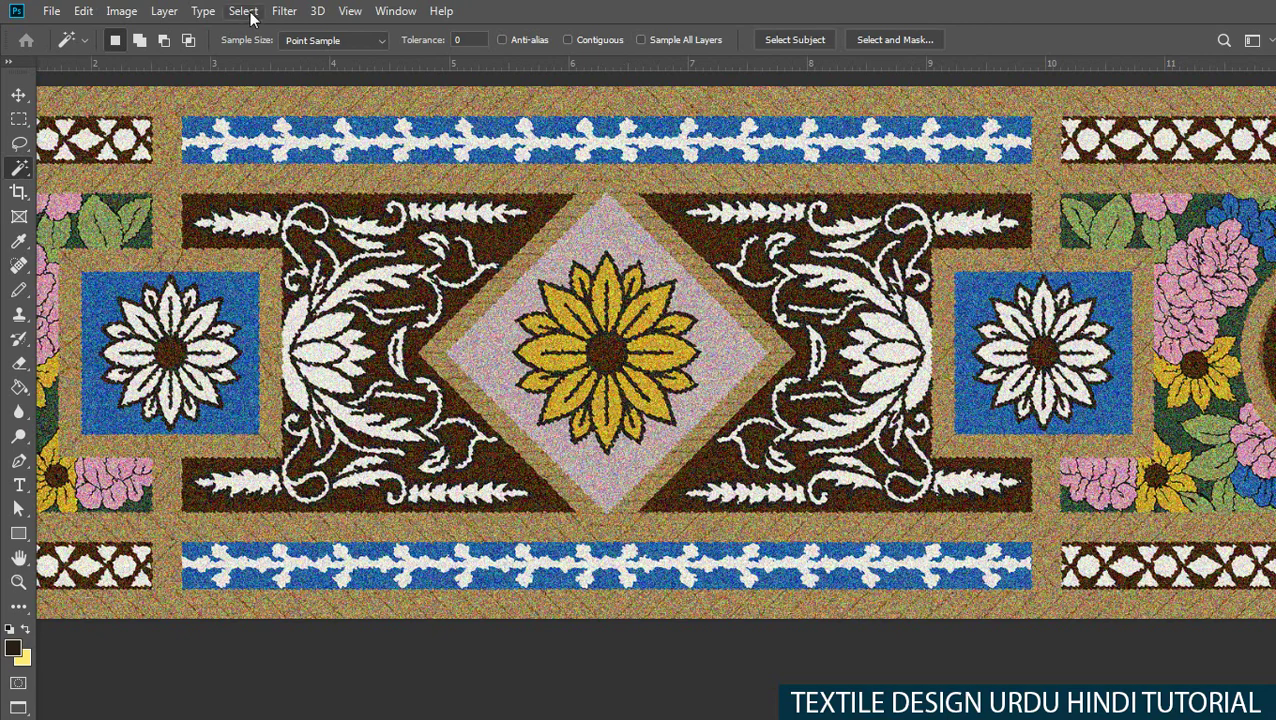
left_click(284, 11)
scroll(580, 355, "up", 1)
scroll(580, 355, "up", 1)
left_click(284, 11)
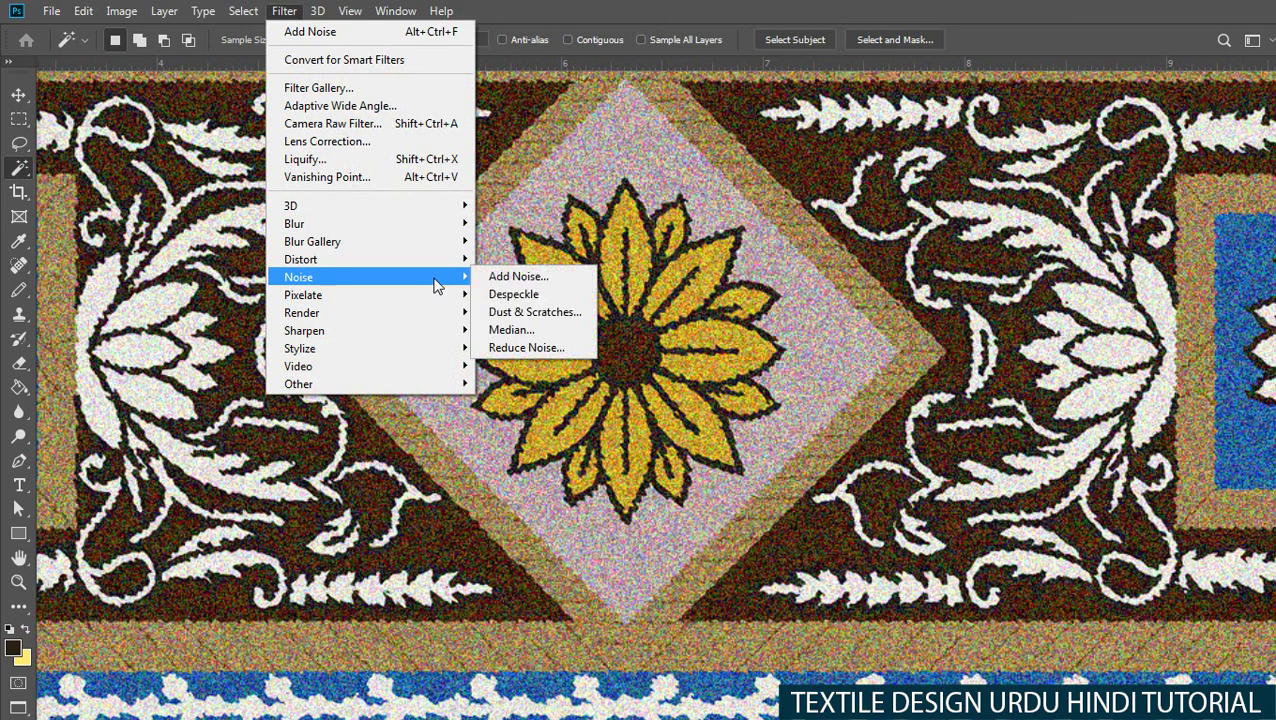
mouse_move(300, 259)
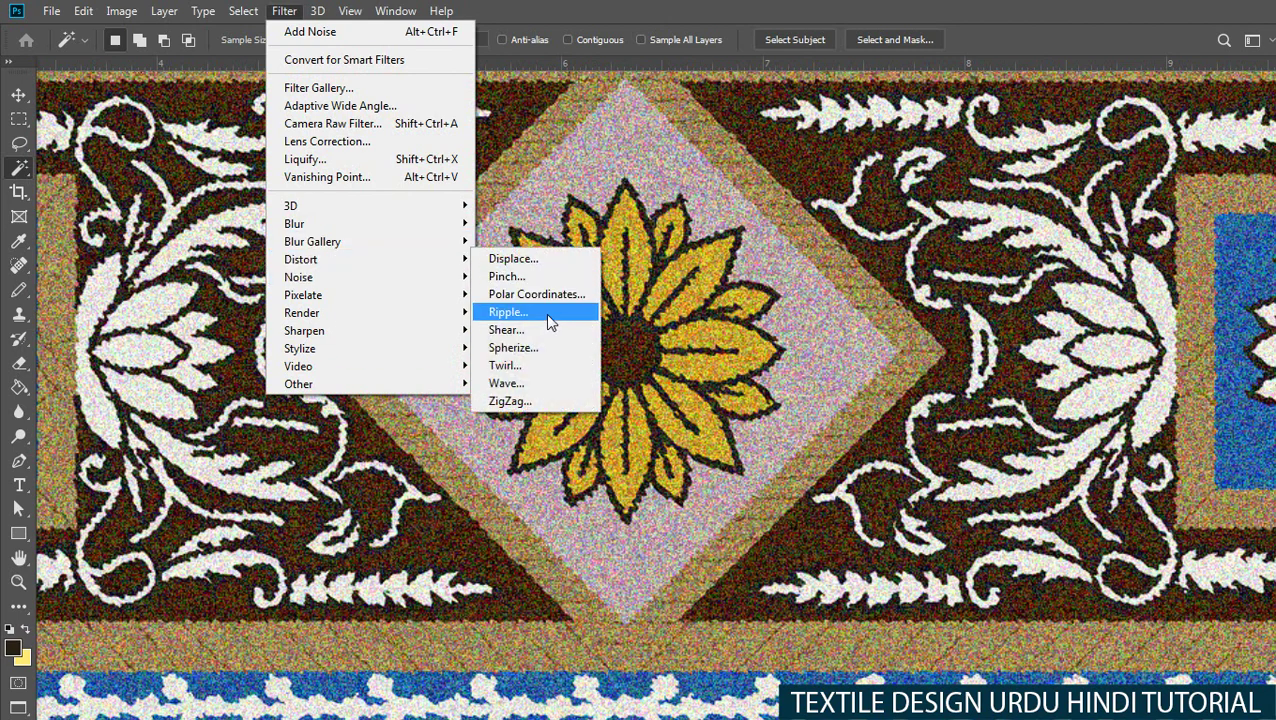
left_click(548, 320)
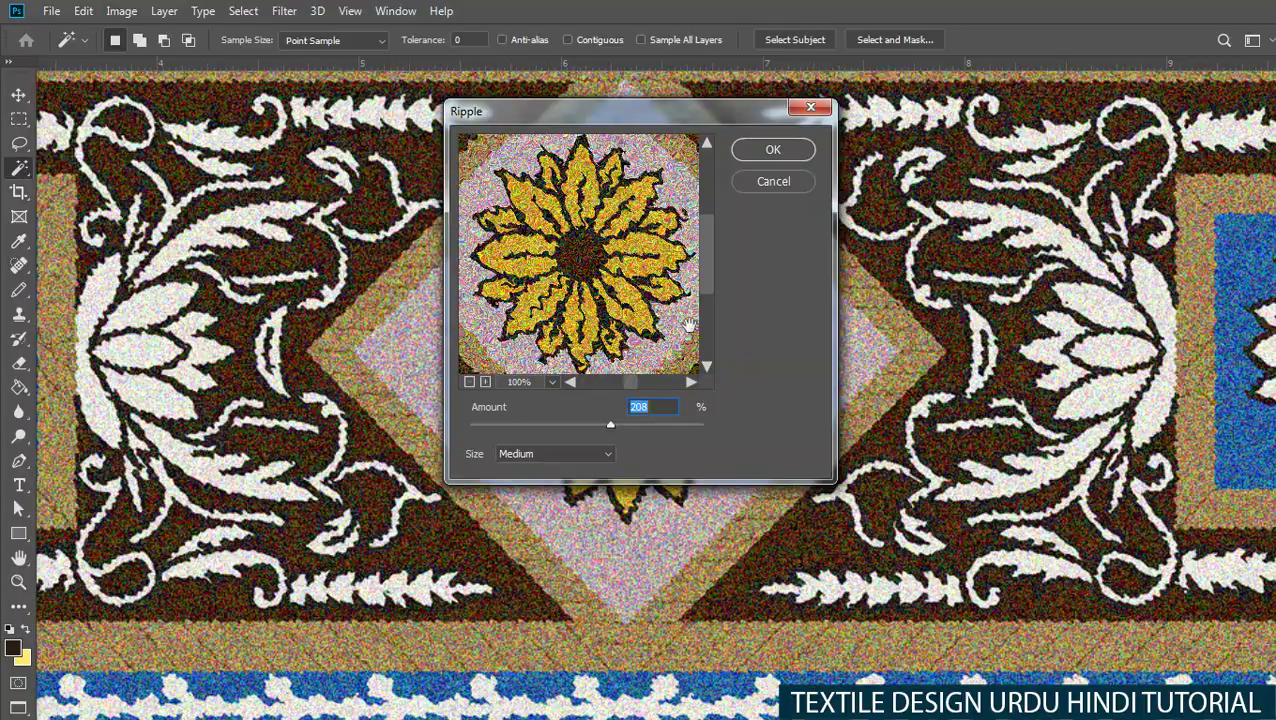
key("Return")
mouse_move(530, 515)
left_mouse_down()
mouse_move(700, 493)
mouse_move(530, 438)
left_mouse_up()
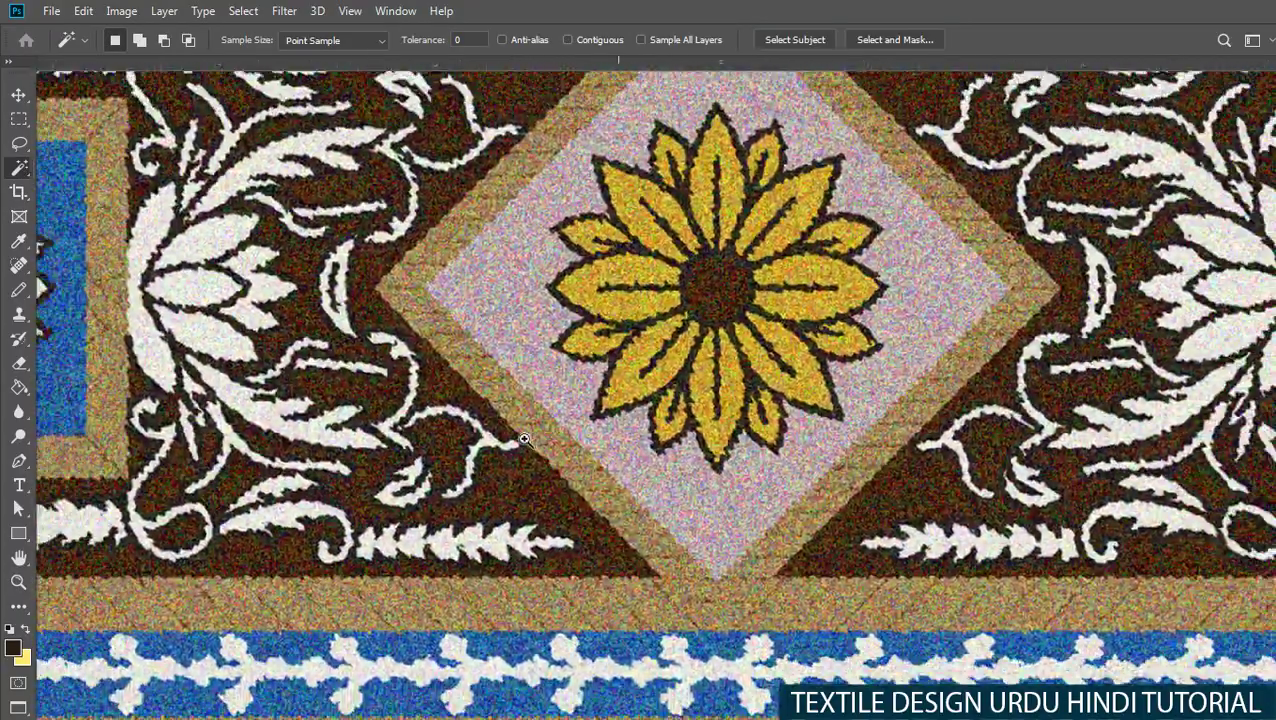
scroll(666, 386, "down", 1)
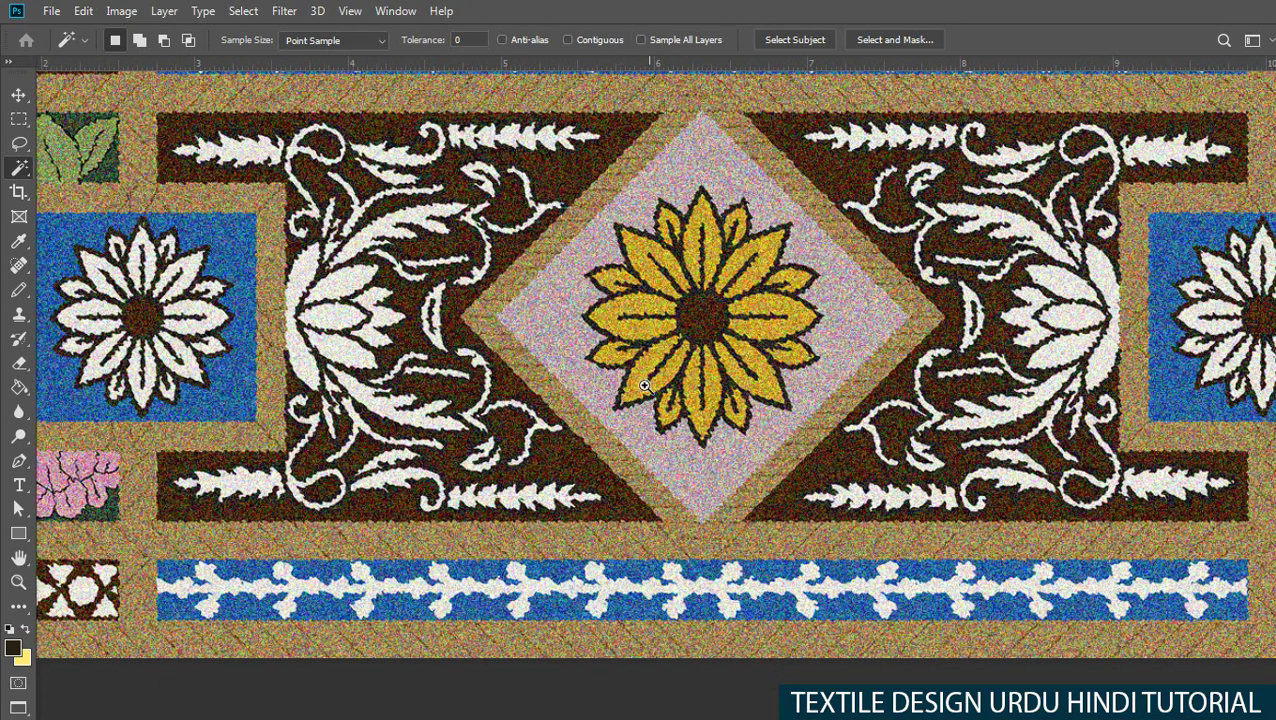
left_click_drag(646, 390, 557, 412)
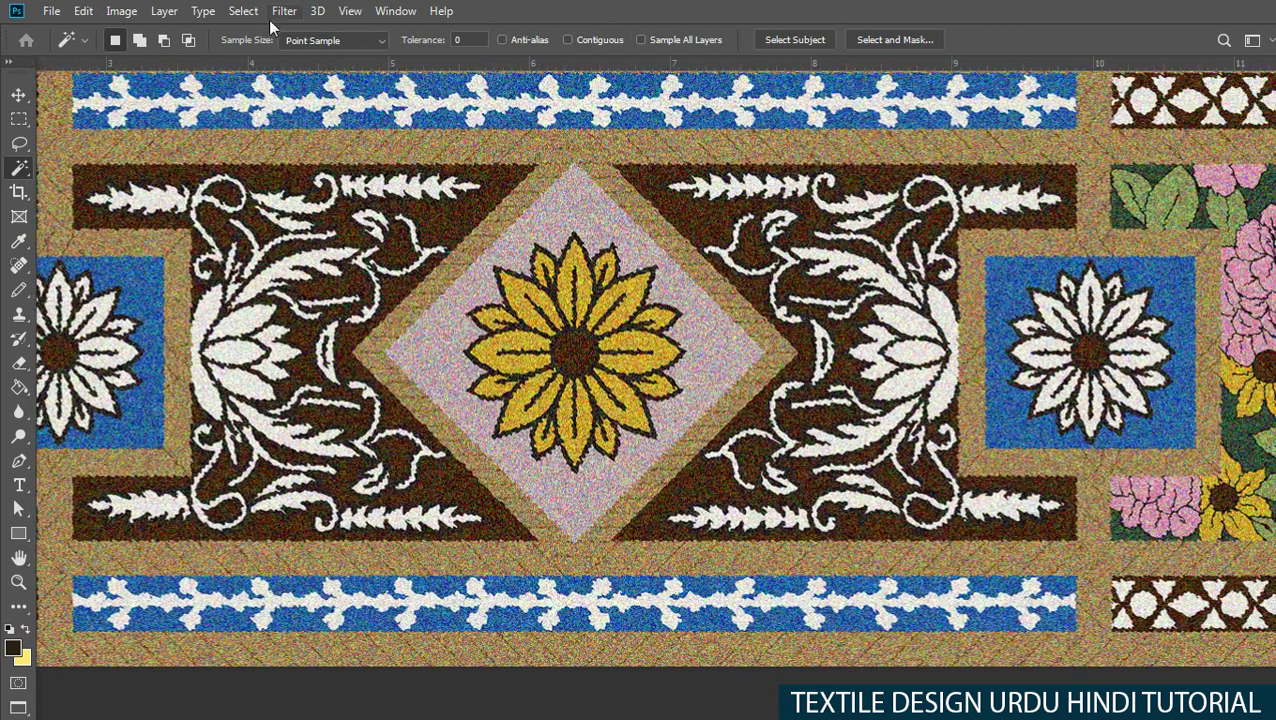
Apply a Ripple of amount 151, Medium size, to the noisy border.
left_click(281, 12)
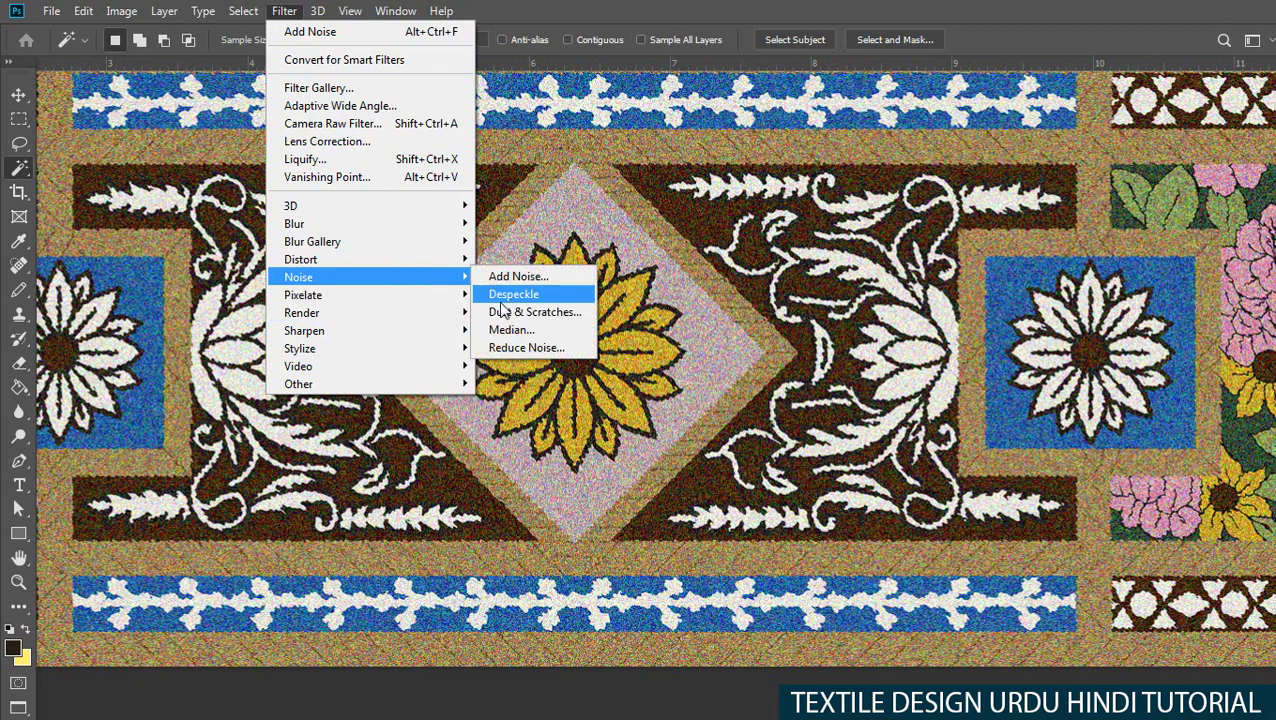
mouse_move(366, 259)
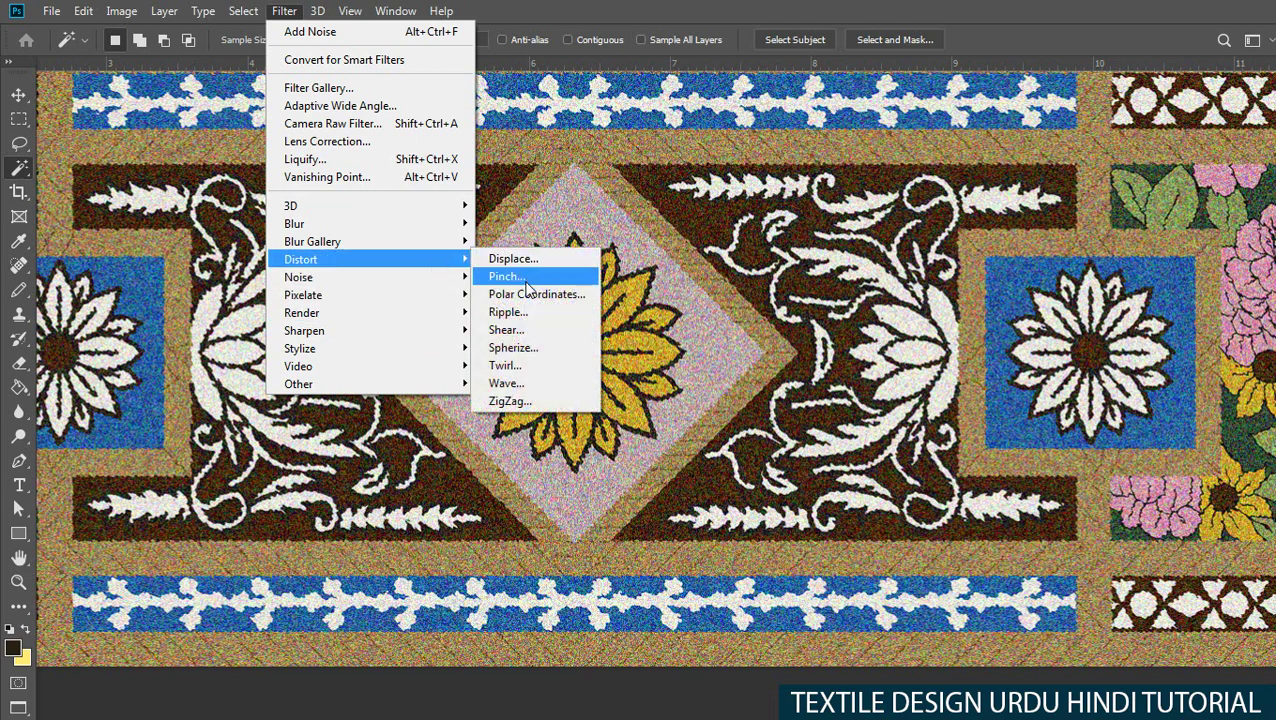
left_click(510, 312)
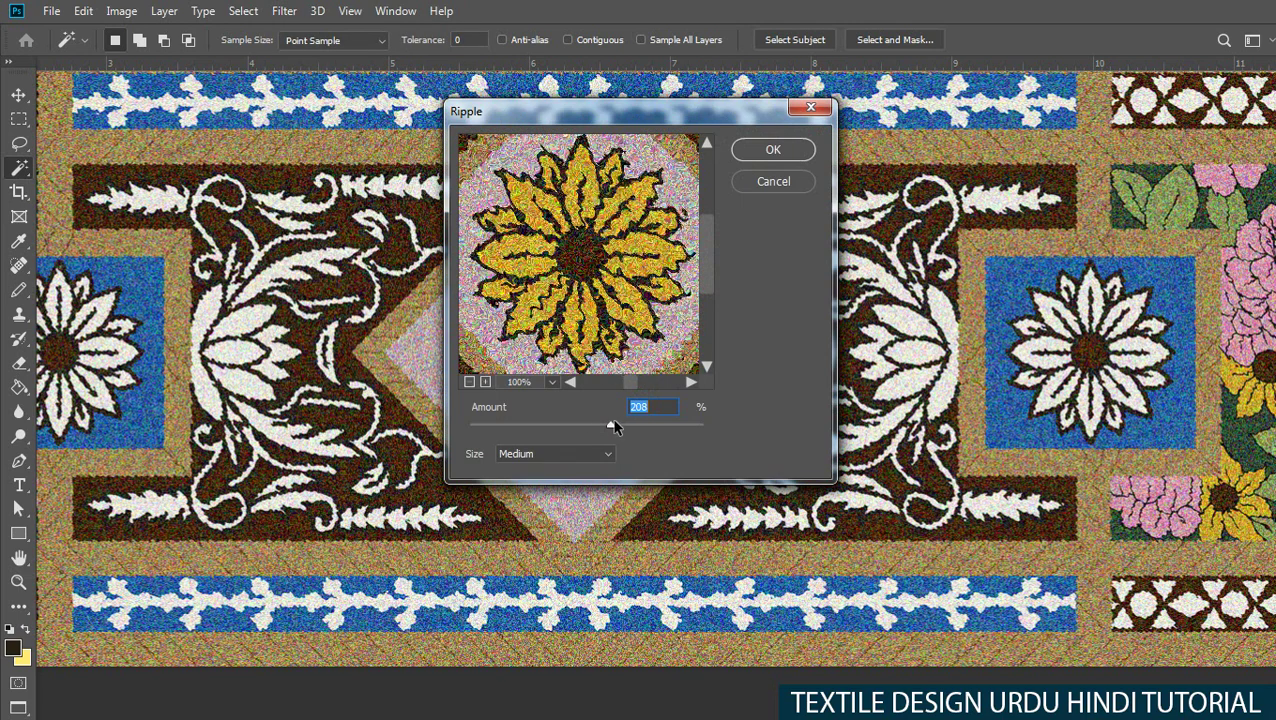
left_click_drag(613, 426, 605, 423)
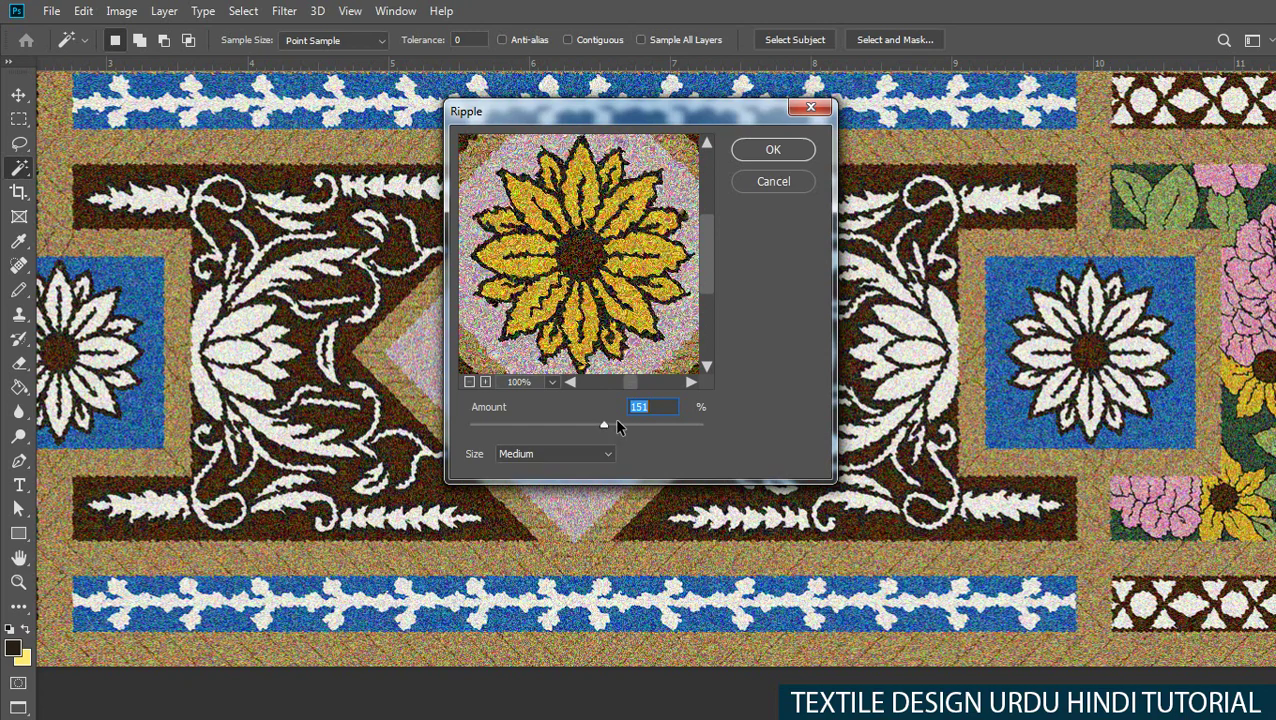
left_click(772, 150)
Choose Print Size from the canvas zoom menu to view the finished grainy, rippled border.
right_click(660, 302)
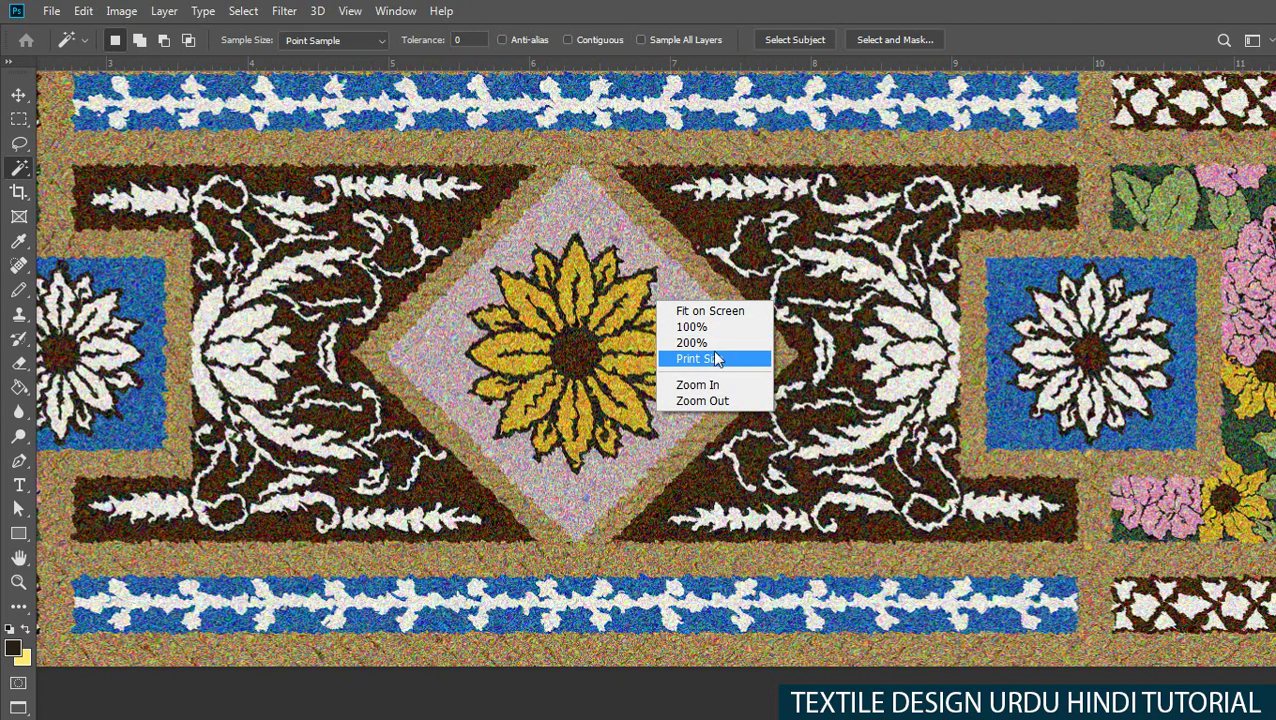
left_click(716, 359)
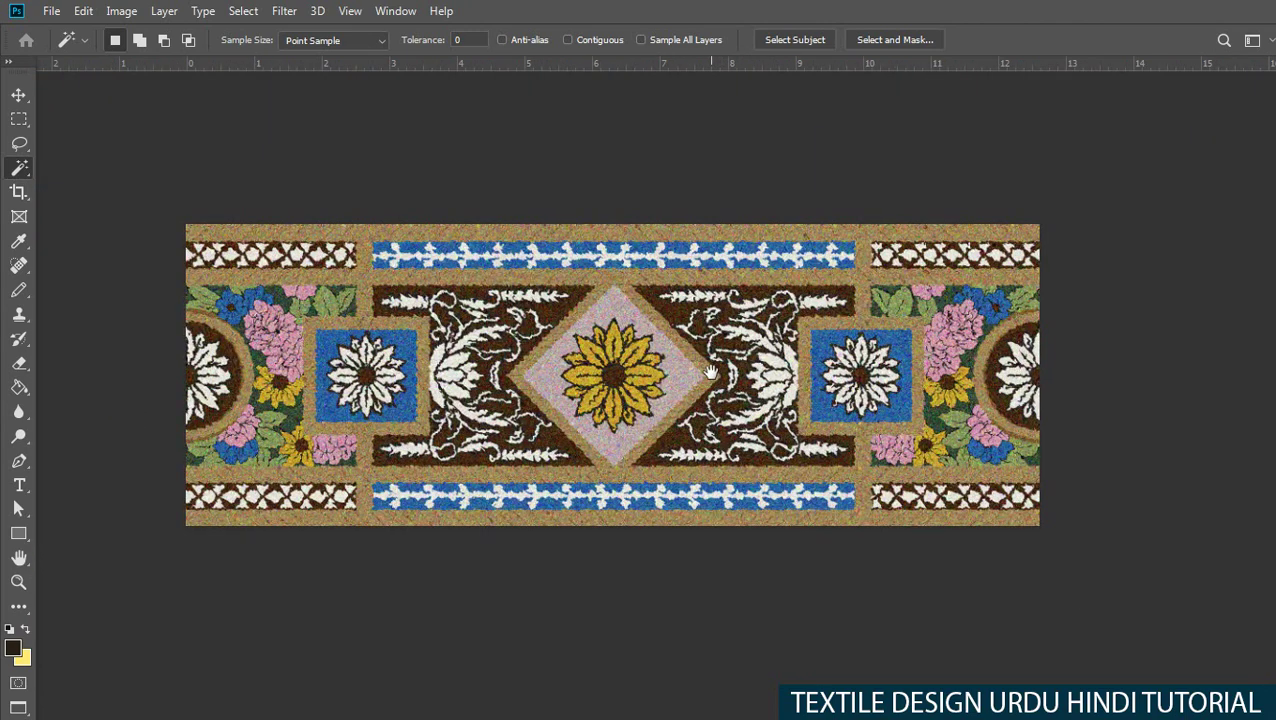